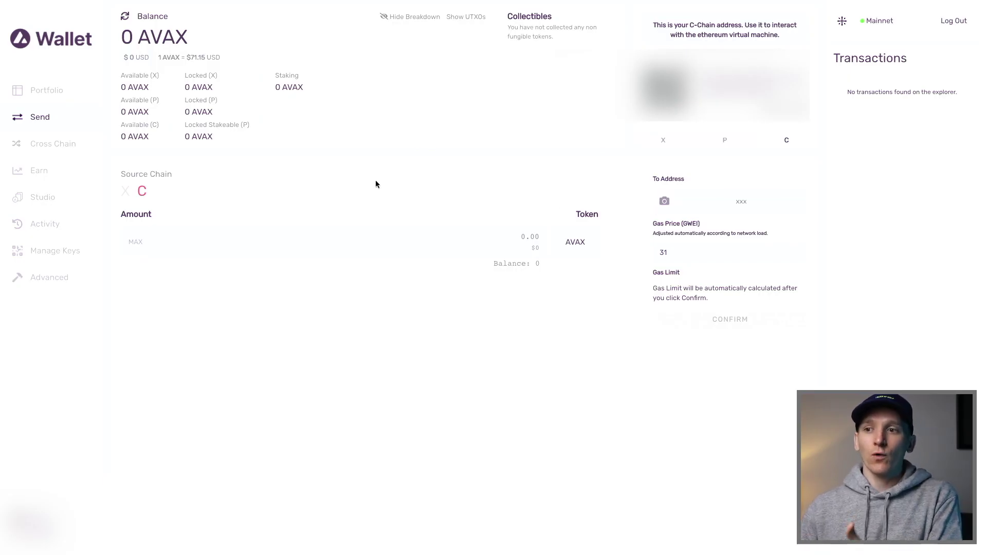
{"action": "left_click", "coordinate": [34, 147]}
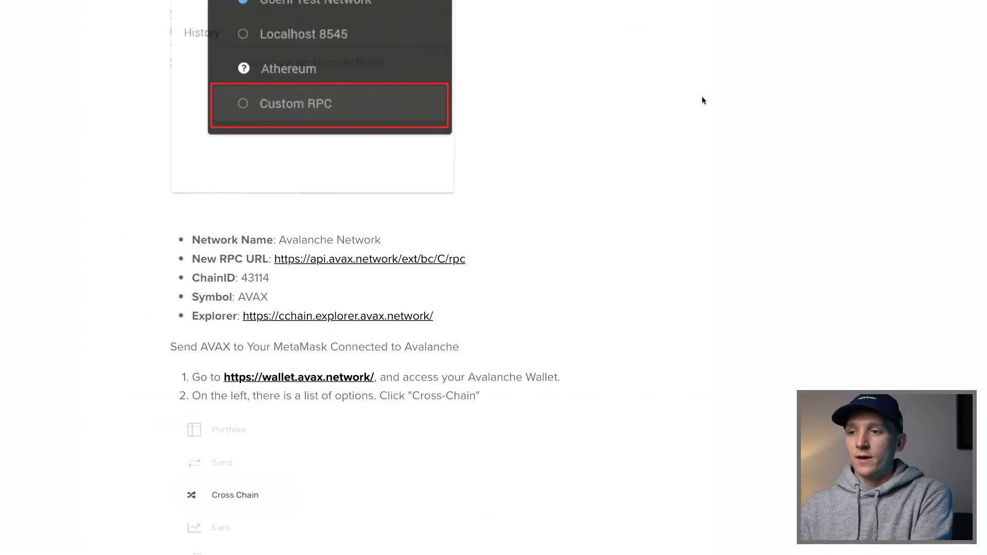
Read the Avalanche help article on setting up MetaMask, including the custom RPC network details
{"action": "scroll", "coordinate": [531, 163], "scroll_direction": "up", "scroll_amount": 15}
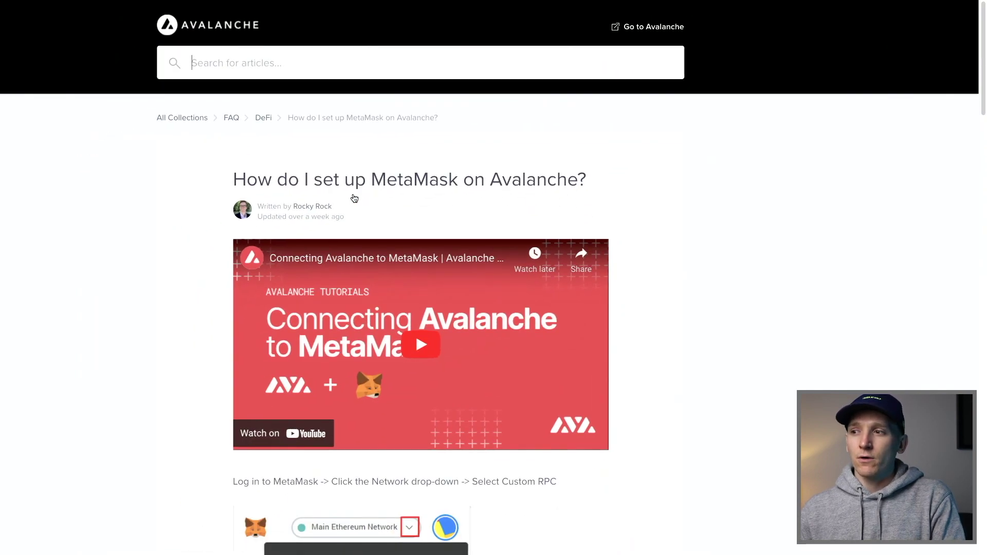
{"action": "scroll", "coordinate": [386, 204], "scroll_direction": "down", "scroll_amount": 1}
{"action": "scroll", "coordinate": [387, 208], "scroll_direction": "down", "scroll_amount": 7}
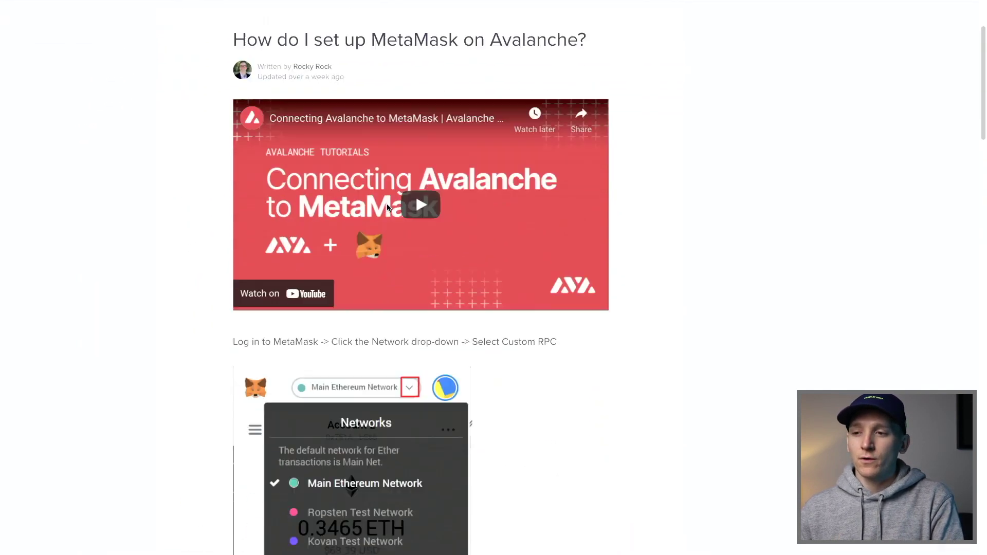
{"action": "scroll", "coordinate": [386, 207], "scroll_direction": "down", "scroll_amount": 7}
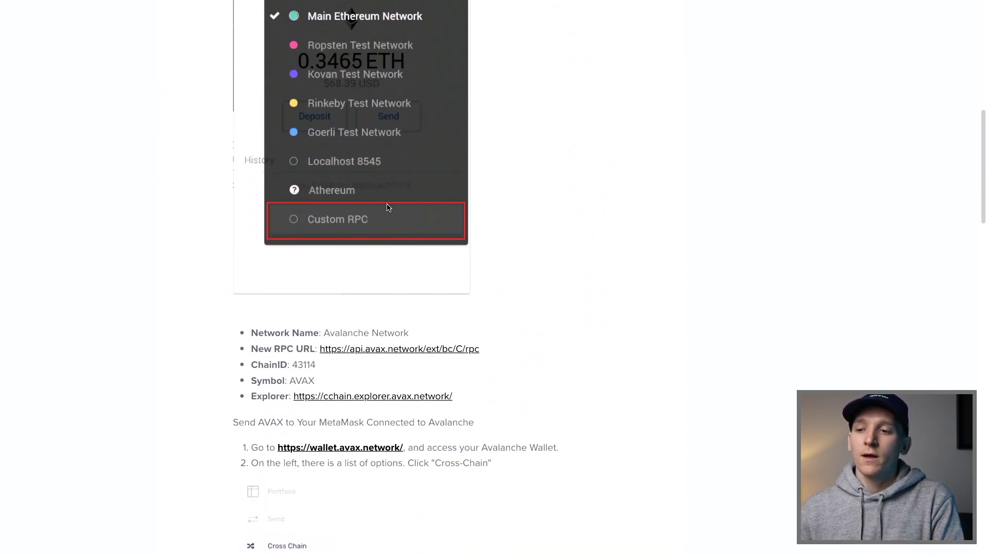
{"action": "scroll", "coordinate": [387, 207], "scroll_direction": "up", "scroll_amount": 5}
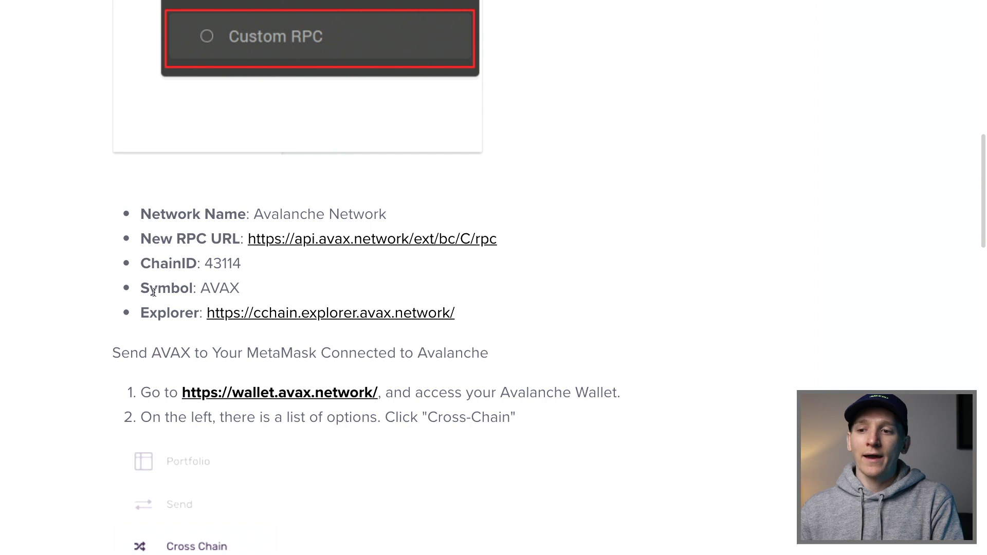
In MetaMask, open the custom RPC form, compare its fields with the article's network details, and return to the wallet overview
{"action": "key", "text": "ctrl+Tab"}
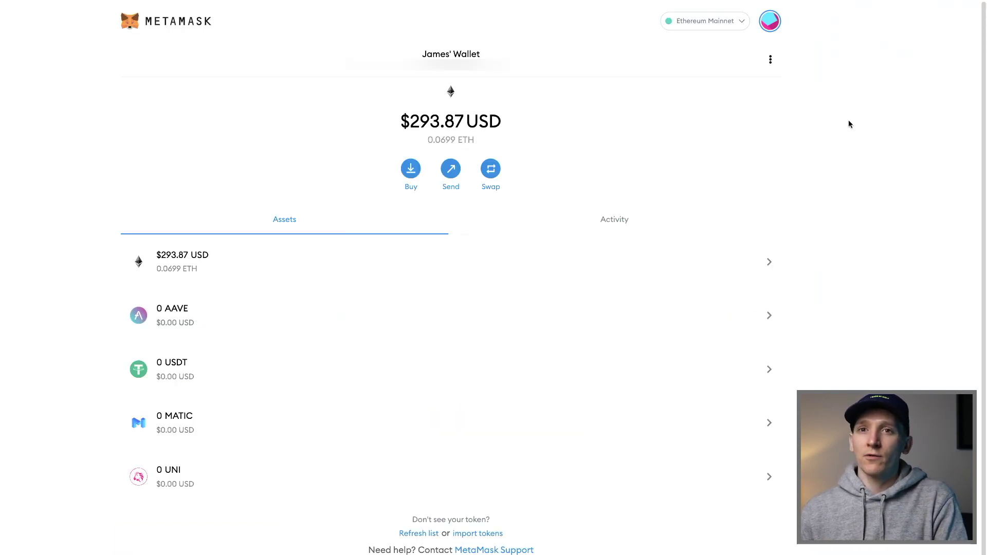
{"action": "left_click", "coordinate": [722, 24]}
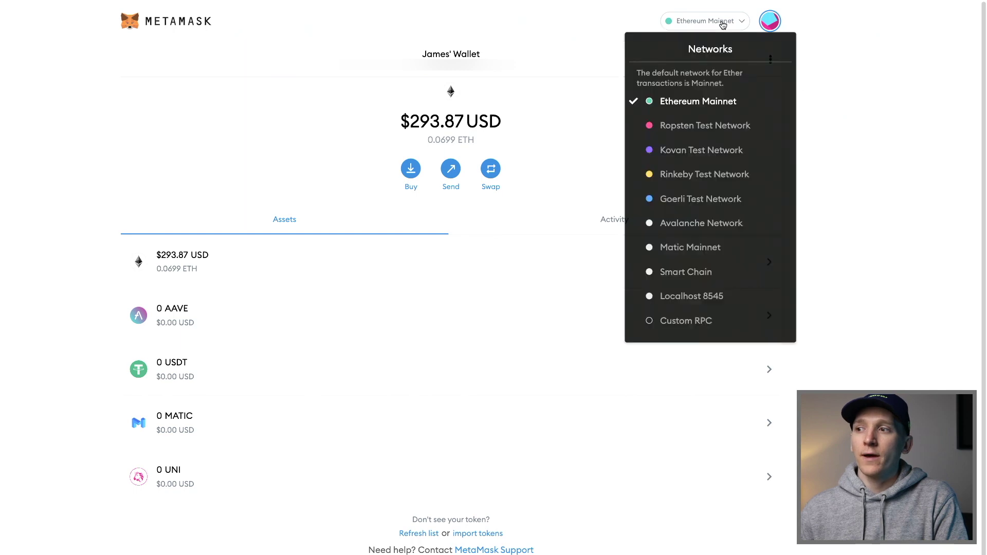
{"action": "left_click", "coordinate": [674, 321]}
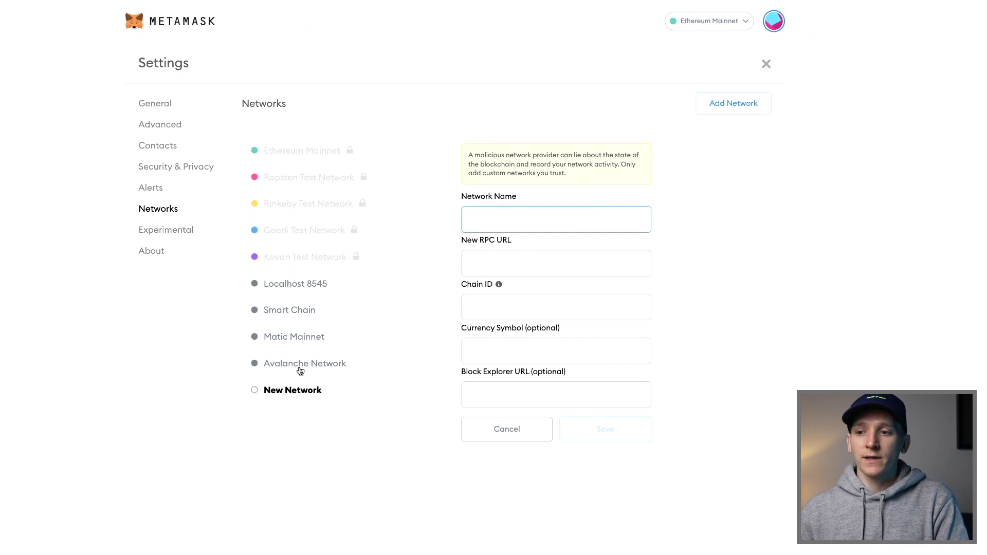
{"action": "key", "text": "ctrl+Tab"}
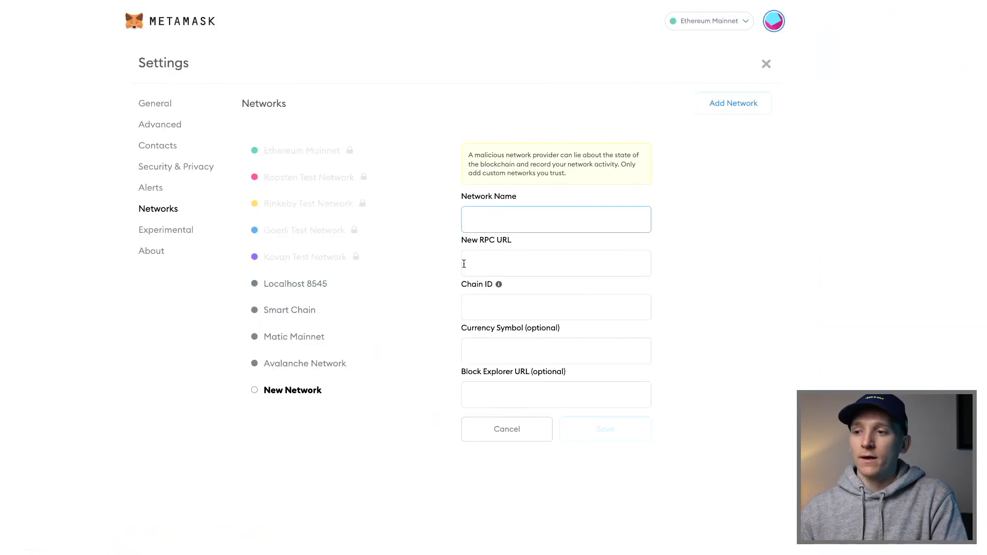
{"action": "left_click", "coordinate": [498, 307]}
{"action": "left_click", "coordinate": [736, 319]}
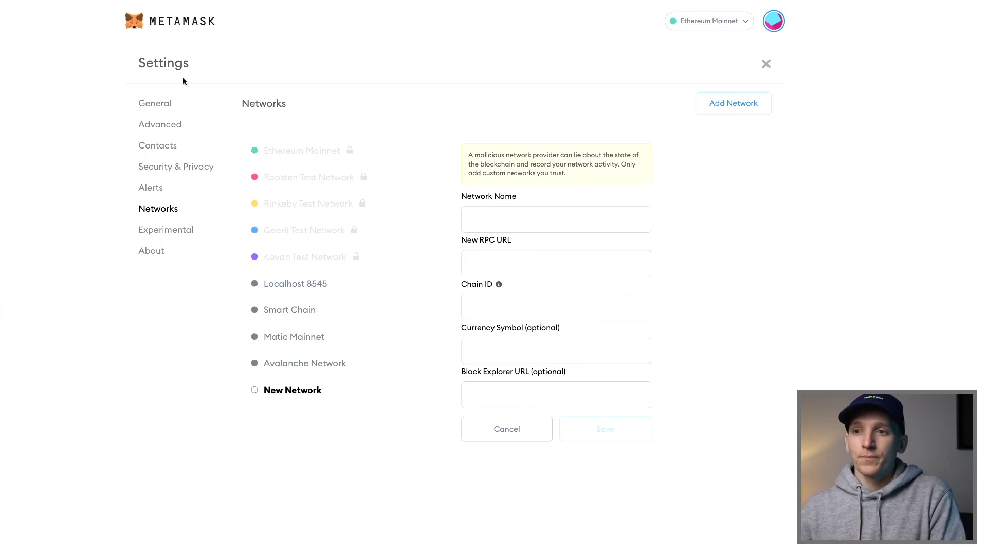
{"action": "left_click", "coordinate": [171, 29]}
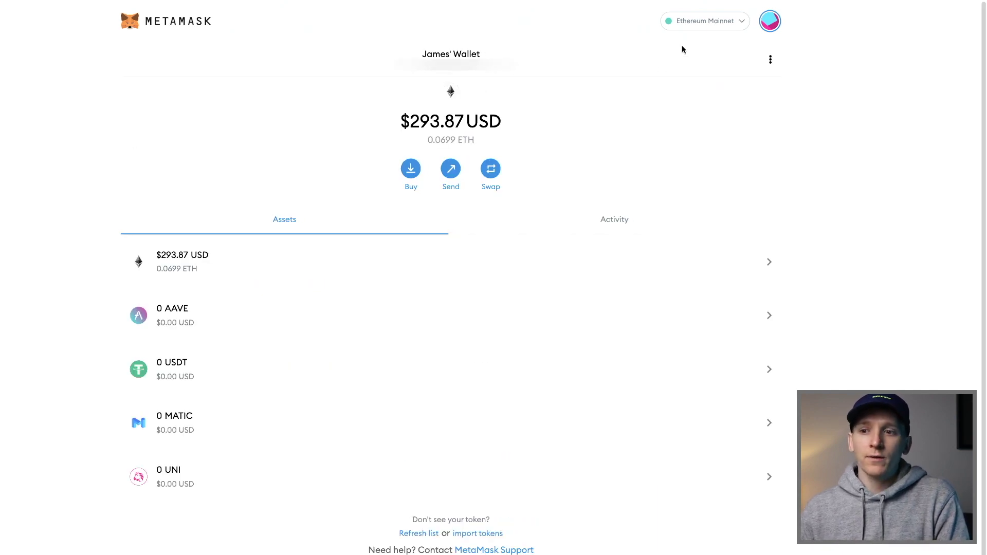
Switch the MetaMask wallet to the Avalanche Network
{"action": "left_click", "coordinate": [718, 25]}
{"action": "mouse_move", "coordinate": [682, 294]}
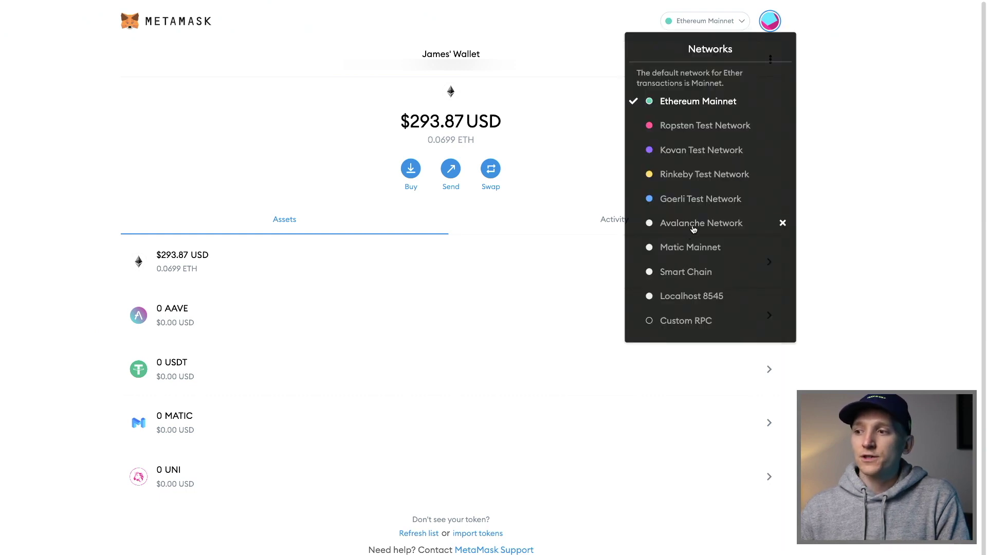
{"action": "left_click", "coordinate": [694, 227]}
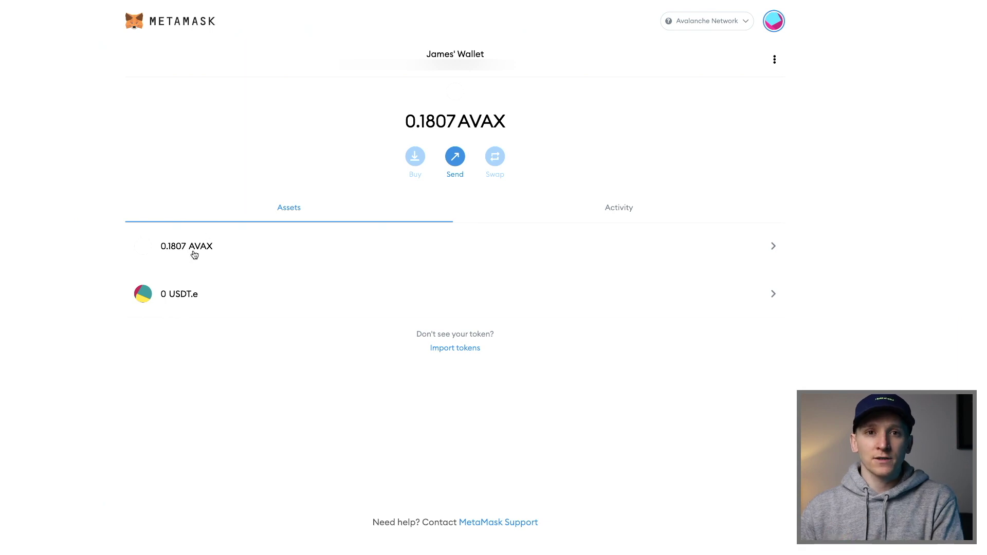
View the USDT.e token's details on the Avalanche Network and return to the asset list
{"action": "mouse_move", "coordinate": [183, 295]}
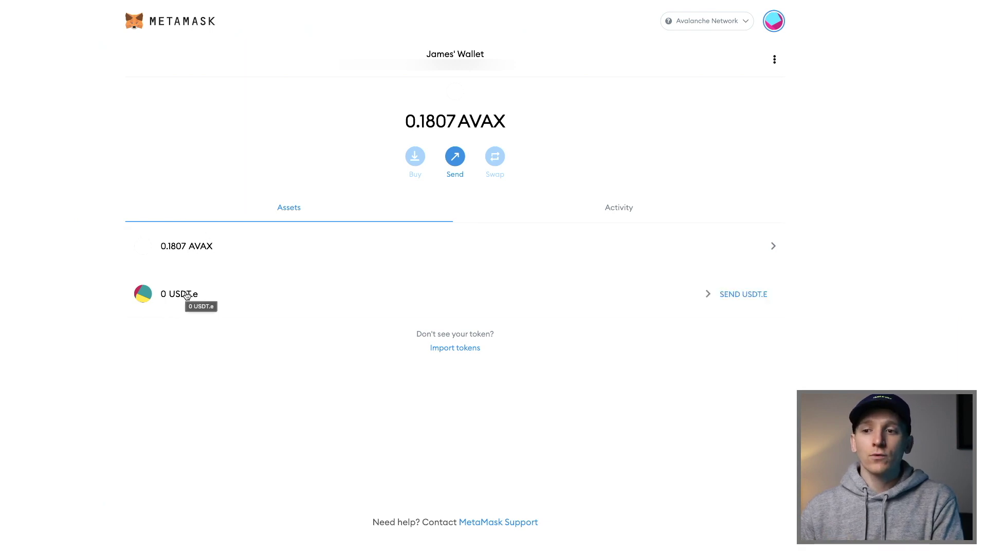
{"action": "left_click", "coordinate": [180, 304]}
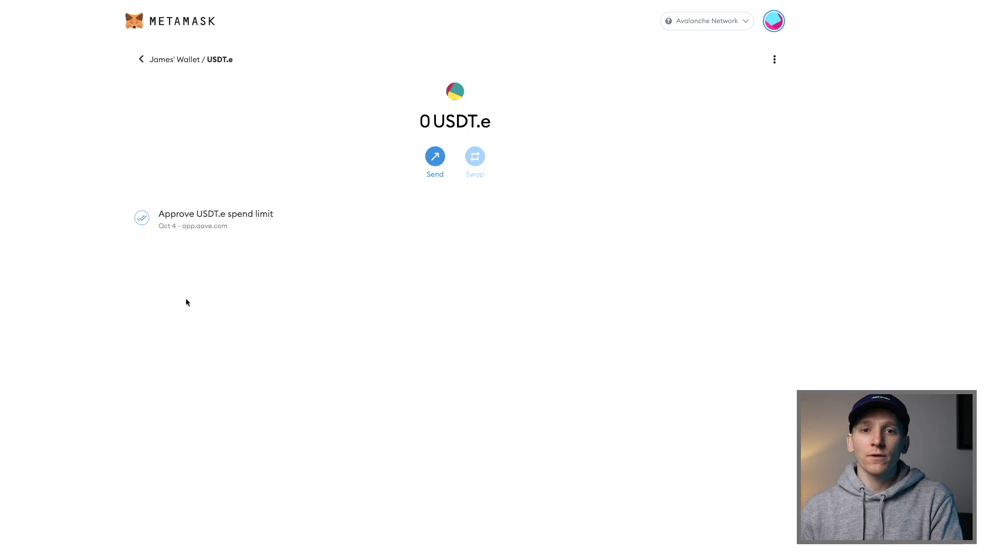
{"action": "left_click", "coordinate": [146, 64]}
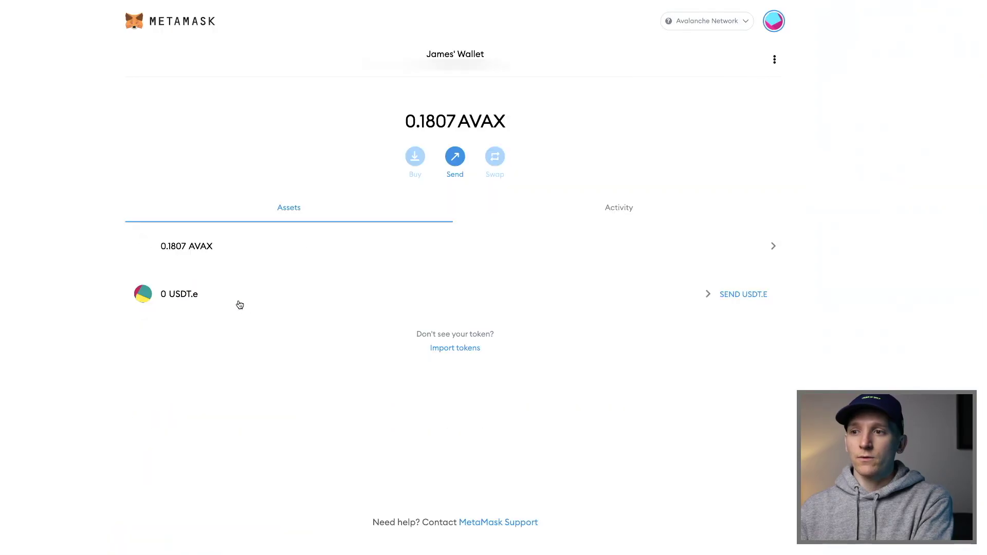
Copy the MetaMask wallet address and paste it as the recipient address of the AVAX withdrawal on Binance
{"action": "left_click", "coordinate": [455, 58]}
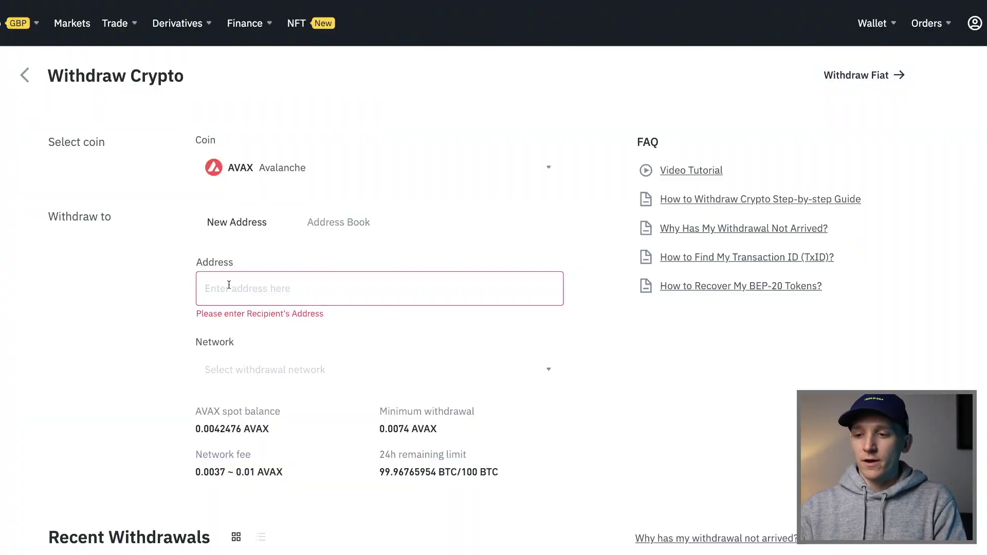
{"action": "key", "text": "ctrl+v"}
{"action": "left_click", "coordinate": [155, 302]}
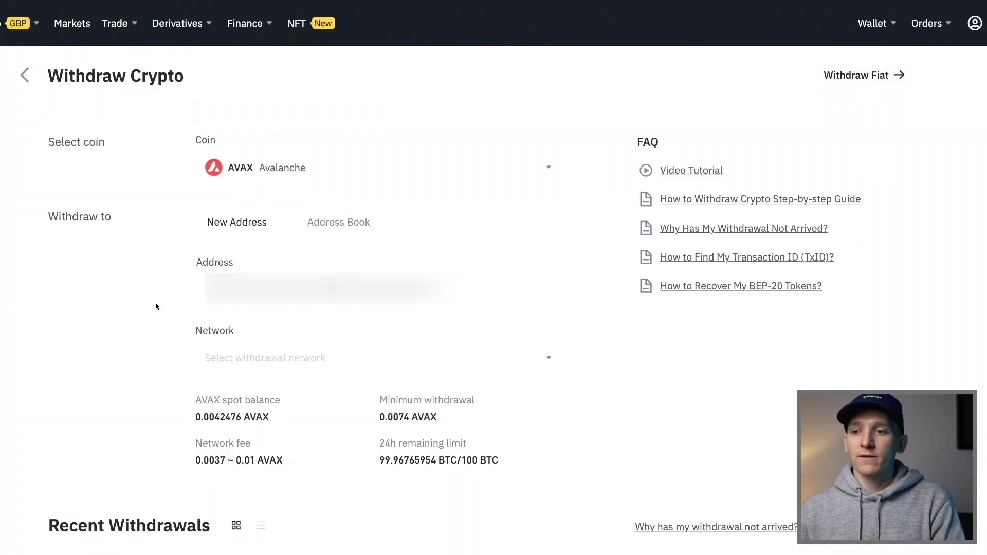
Choose AVAX C-Chain as the withdrawal network and fill in the maximum available AVAX amount
{"action": "left_click", "coordinate": [267, 359]}
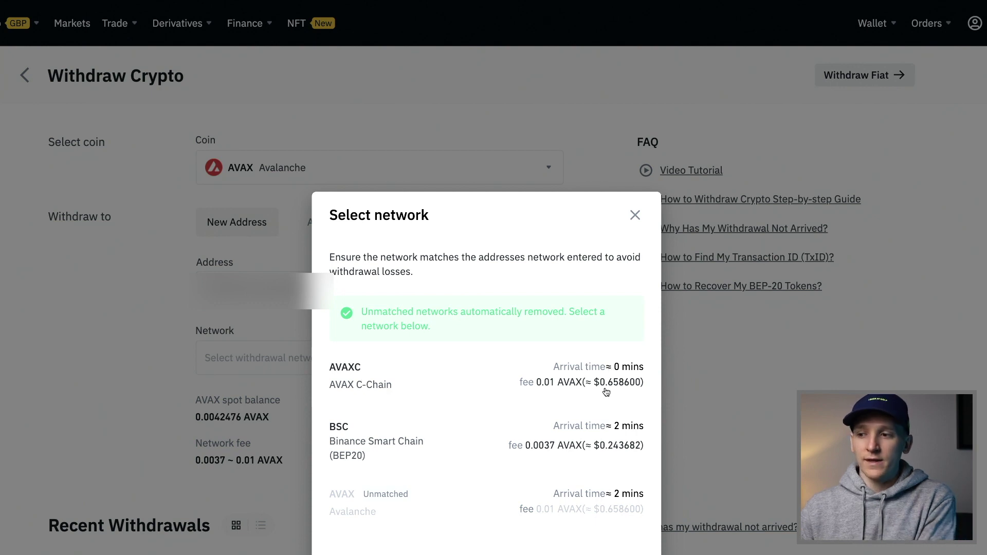
{"action": "left_click", "coordinate": [403, 381]}
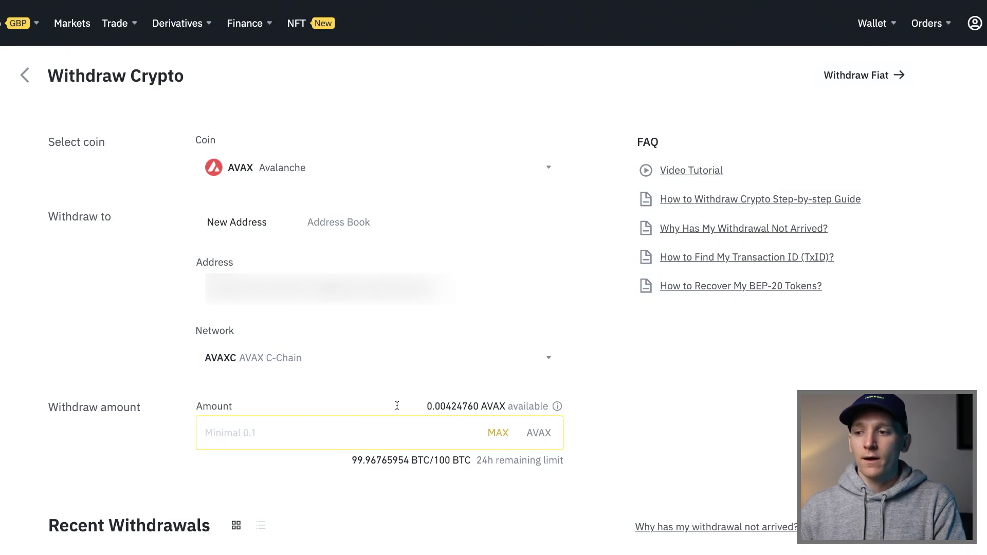
{"action": "left_click", "coordinate": [502, 437]}
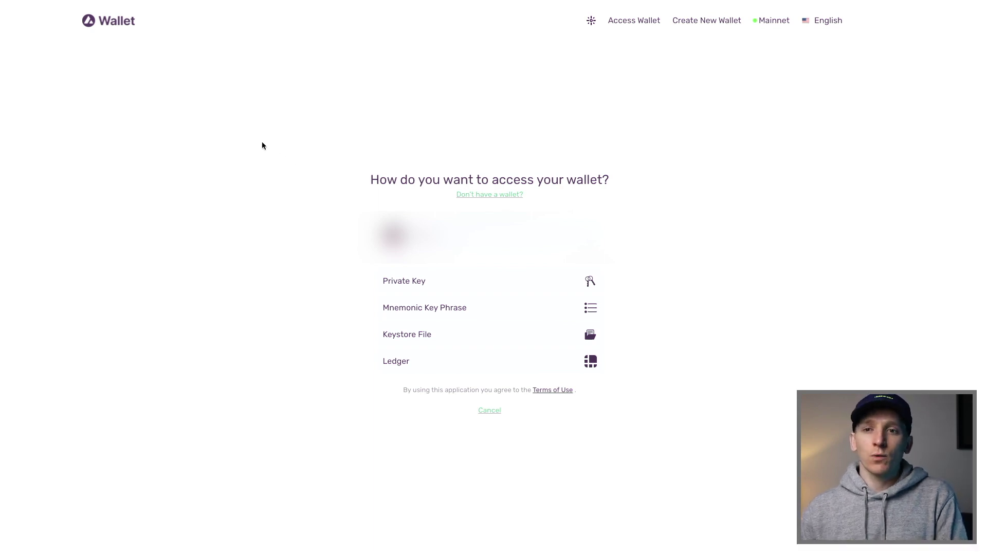
On the Avalanche Wallet site, view the new wallet creation page and return to the wallet access options
{"action": "left_click", "coordinate": [699, 21]}
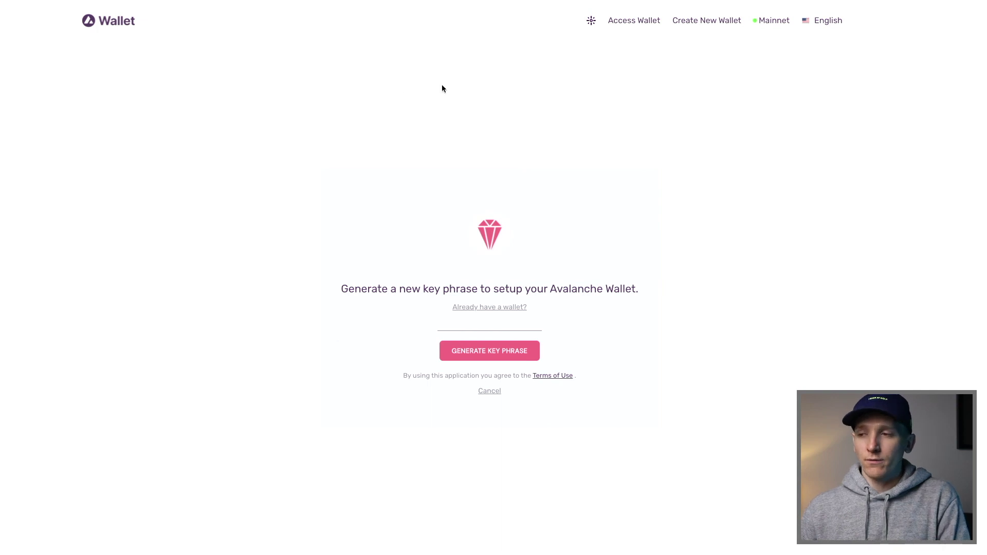
{"action": "left_click", "coordinate": [634, 26]}
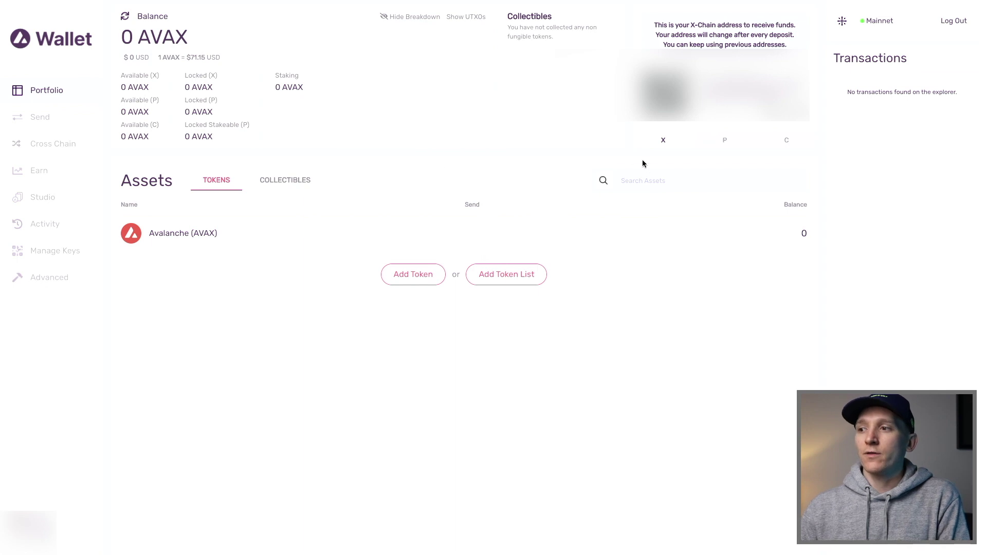
View the wallet's X-Chain, P-Chain and C-Chain addresses in the portfolio, ending on the C-Chain address
{"action": "left_click", "coordinate": [724, 141]}
{"action": "left_click", "coordinate": [771, 141]}
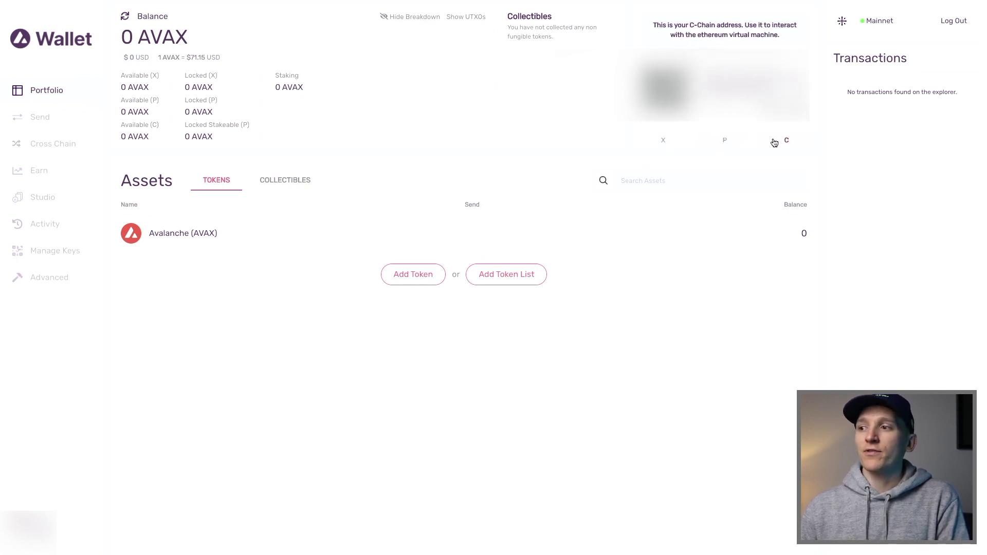
{"action": "left_click", "coordinate": [655, 147]}
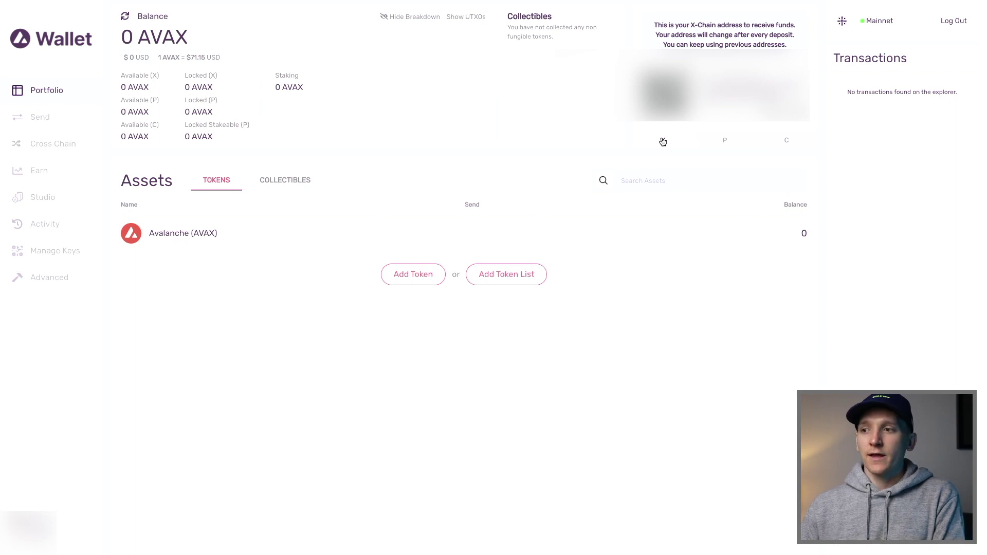
{"action": "left_click", "coordinate": [722, 142]}
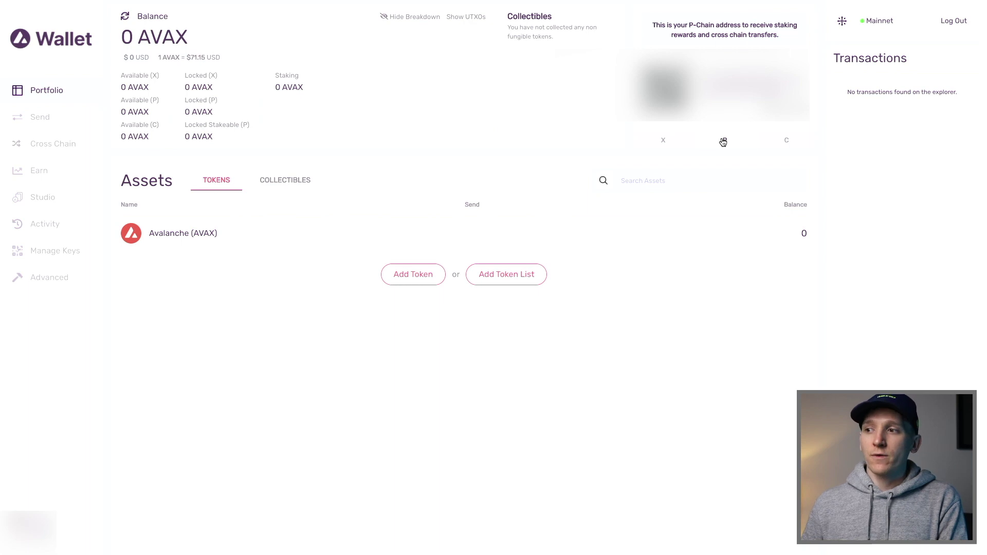
{"action": "left_click", "coordinate": [788, 140]}
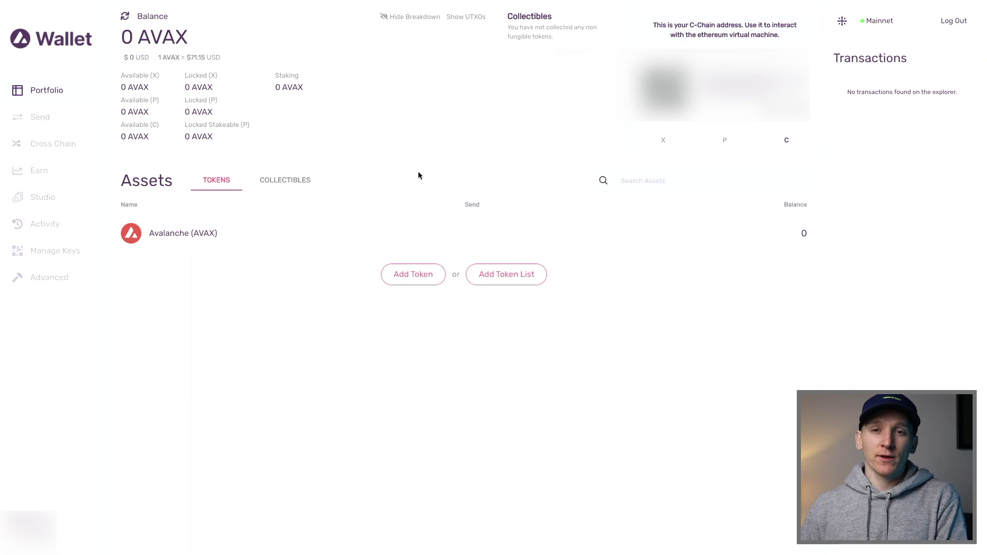
Open the wallet's Send form and look at its X and C source chain options, ending on C
{"action": "left_click", "coordinate": [35, 116]}
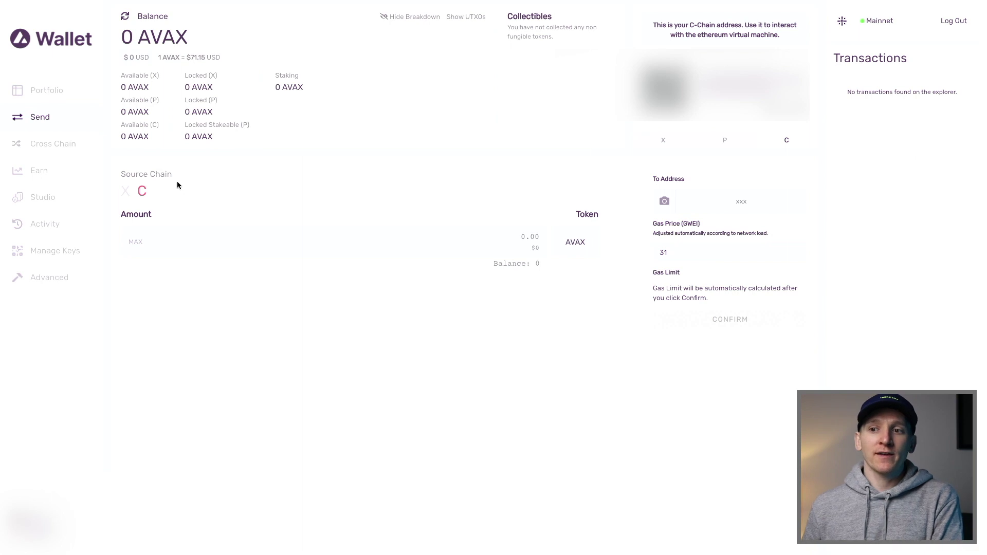
{"action": "left_click", "coordinate": [125, 191]}
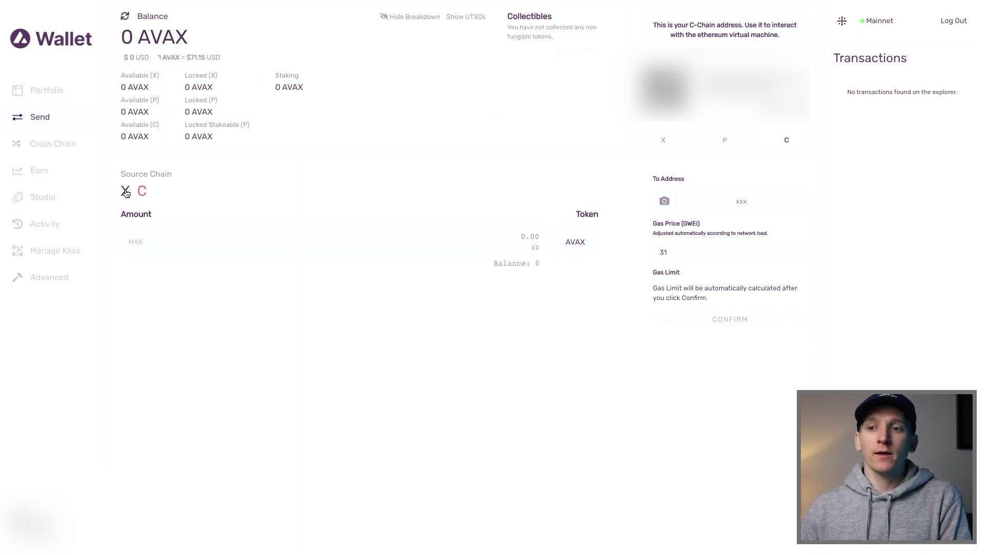
{"action": "left_click", "coordinate": [144, 191]}
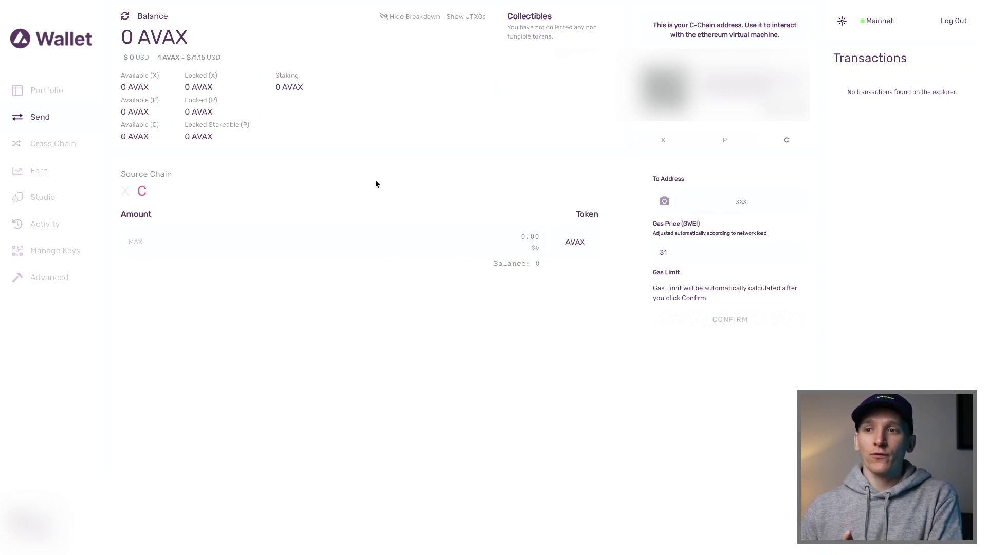
Open the Cross Chain transfer form and examine its source and destination chain choices without changing them
{"action": "left_click", "coordinate": [33, 149]}
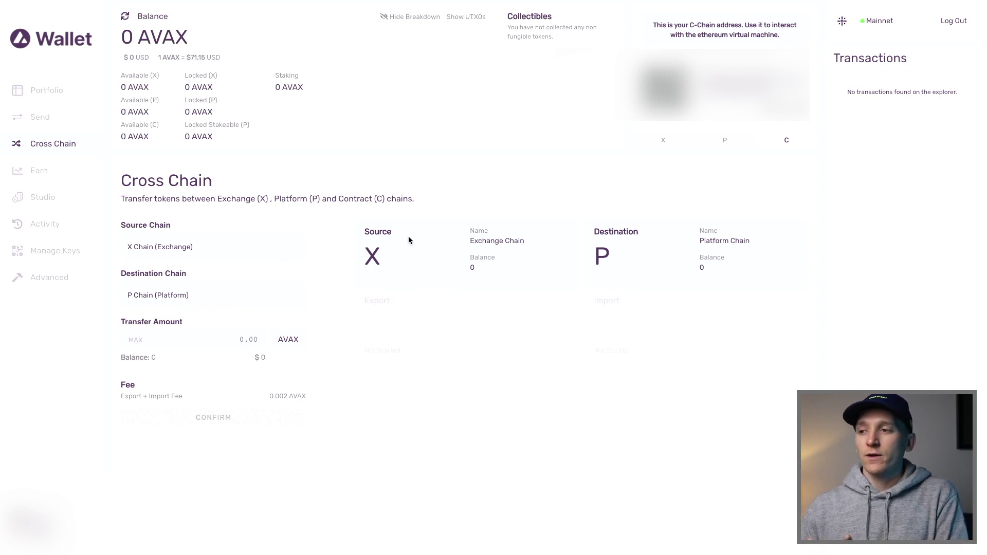
{"action": "left_click", "coordinate": [177, 251]}
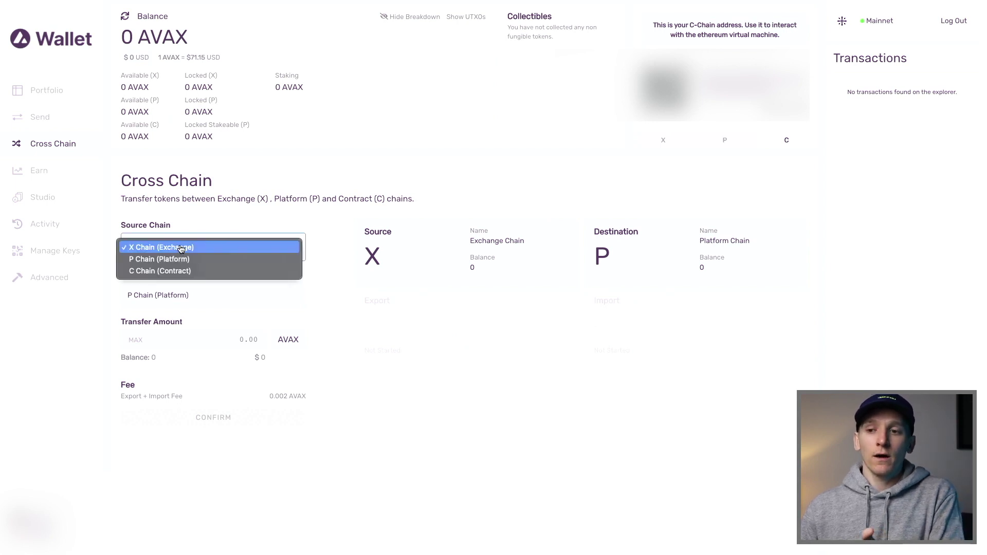
{"action": "left_click", "coordinate": [184, 229]}
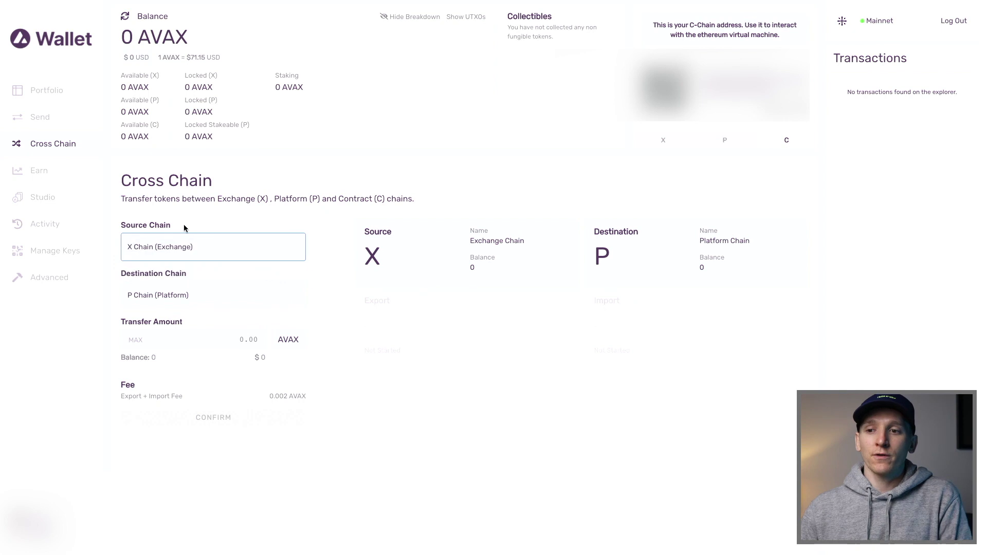
{"action": "left_click", "coordinate": [187, 293]}
{"action": "left_click", "coordinate": [322, 267]}
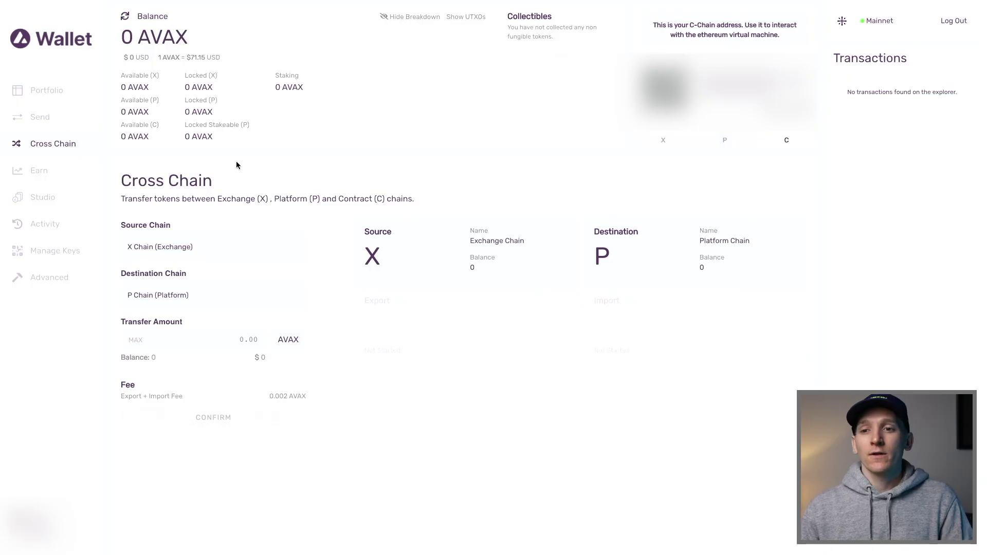
Open the wallet's Earn section
{"action": "left_click", "coordinate": [41, 176]}
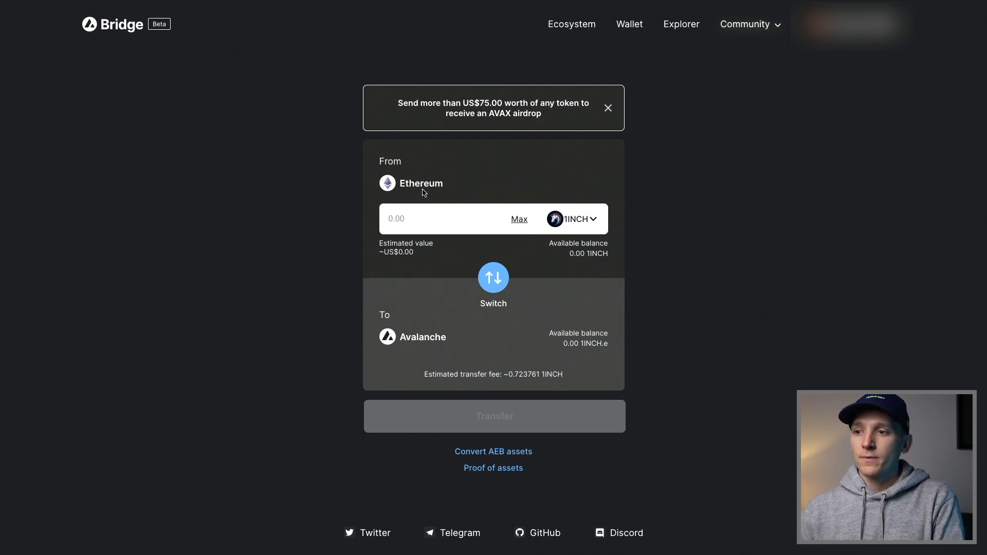
Choose AAVE as the token to bridge from Ethereum to Avalanche and highlight the matching AAVE.e token
{"action": "left_click", "coordinate": [576, 220]}
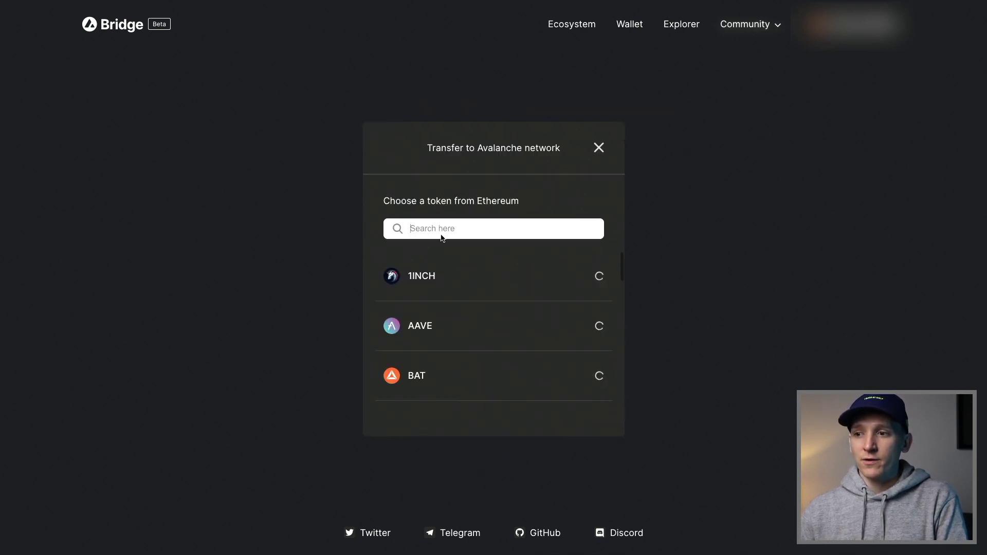
{"action": "left_click", "coordinate": [427, 320]}
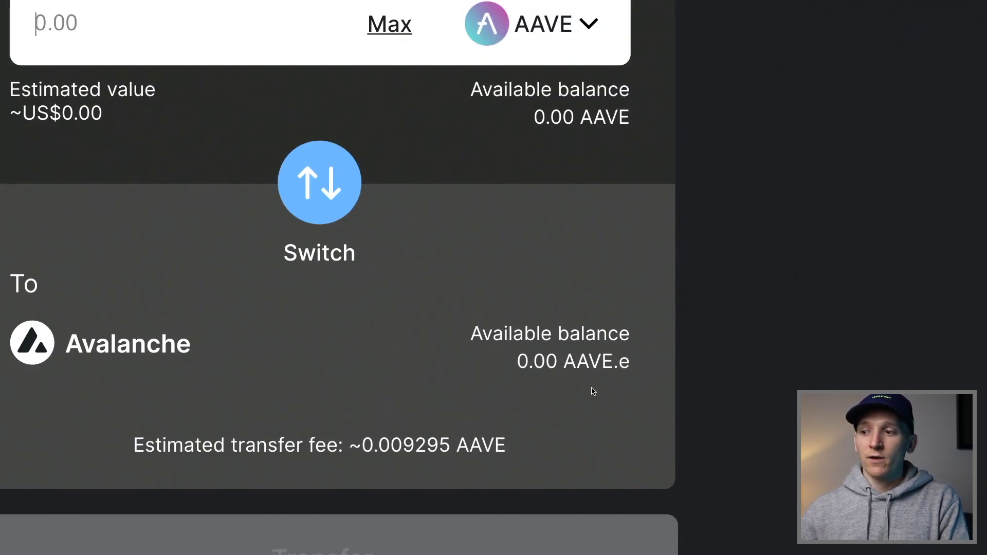
{"action": "left_click_drag", "start_coordinate": [614, 362], "coordinate": [556, 363]}
{"action": "left_click", "coordinate": [617, 366]}
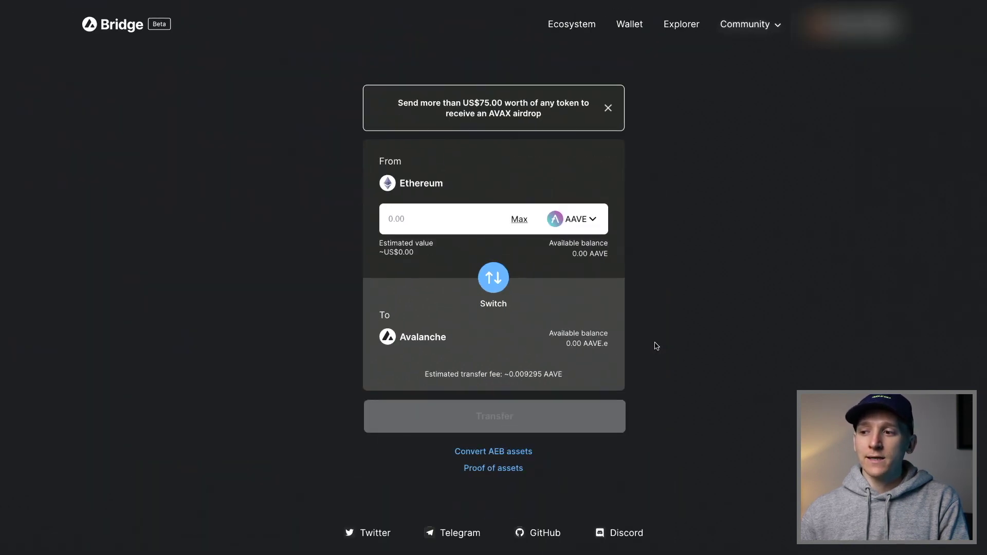
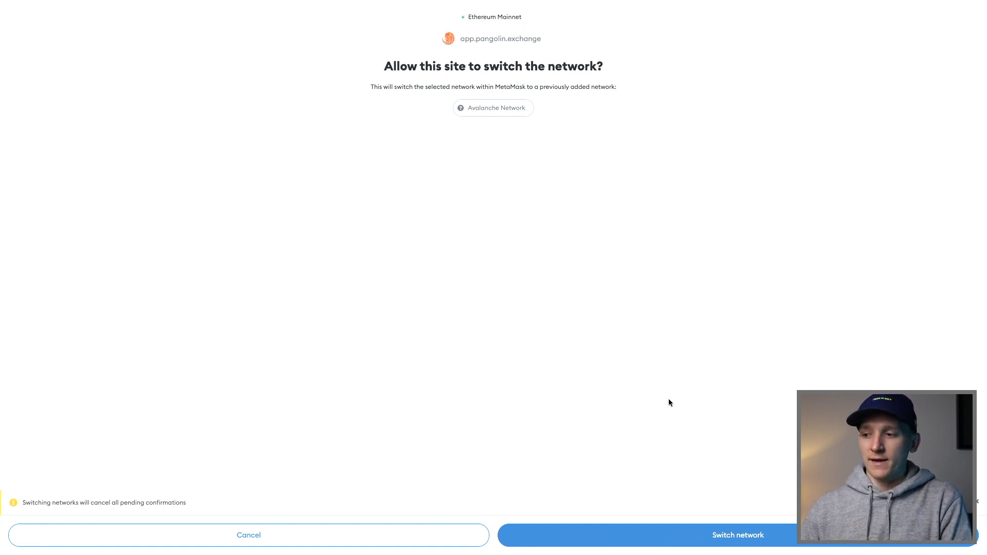
Allow Pangolin to switch MetaMask to the Avalanche Network, and select USDT.e as the token to receive for AVAX
{"action": "left_click", "coordinate": [713, 534]}
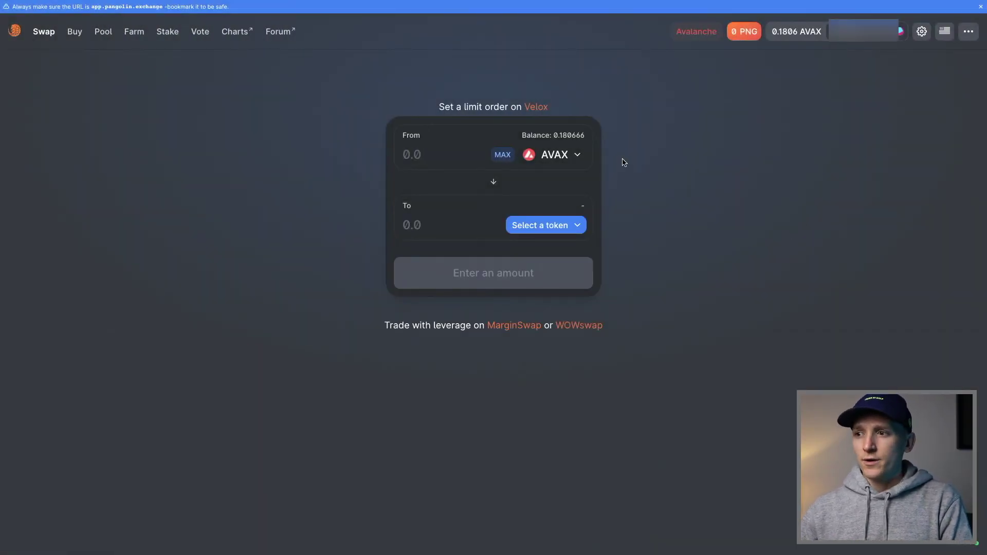
{"action": "left_click", "coordinate": [503, 154]}
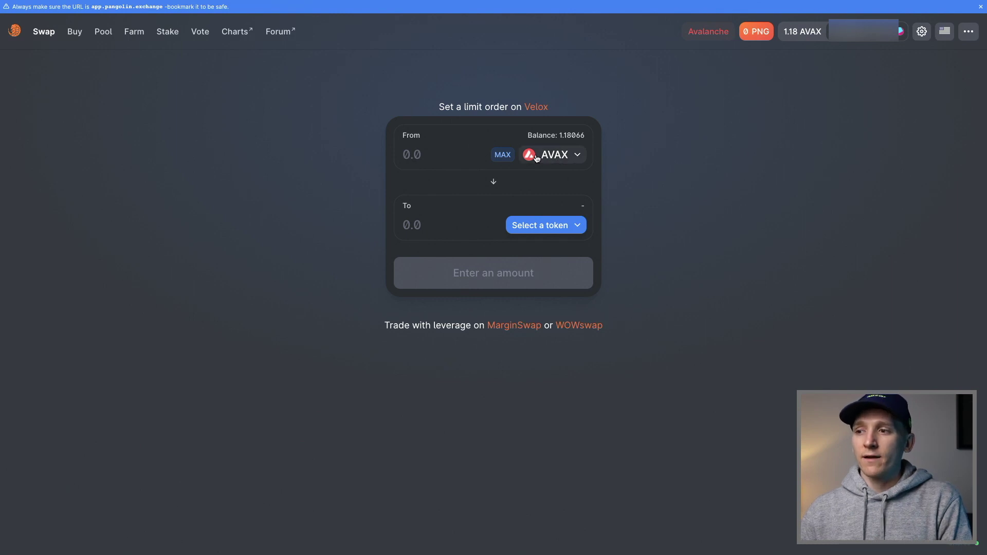
{"action": "left_click", "coordinate": [546, 225]}
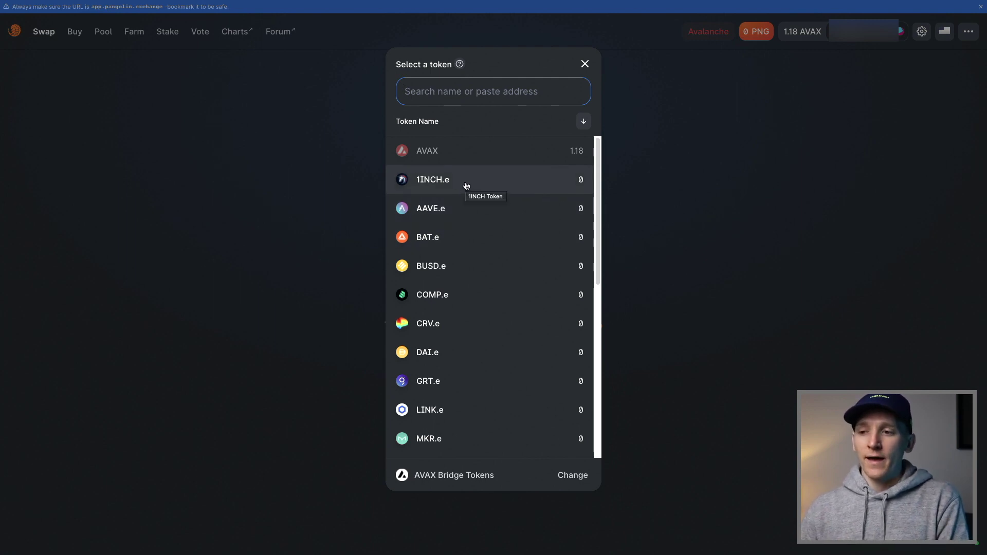
{"action": "scroll", "coordinate": [466, 185], "scroll_direction": "down", "scroll_amount": 1}
{"action": "scroll", "coordinate": [463, 154], "scroll_direction": "up", "scroll_amount": 1}
{"action": "type", "text": "usdt"}
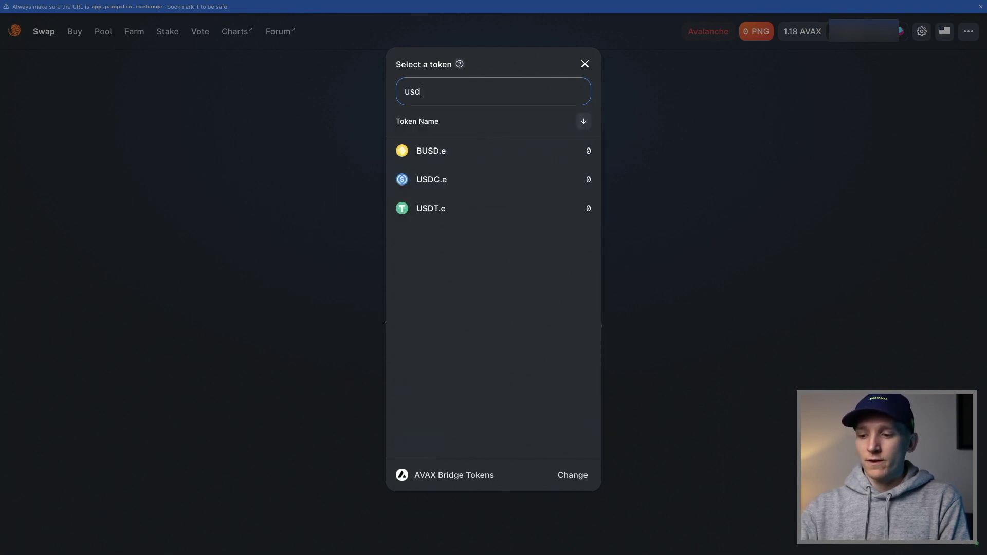
{"action": "left_click", "coordinate": [427, 154]}
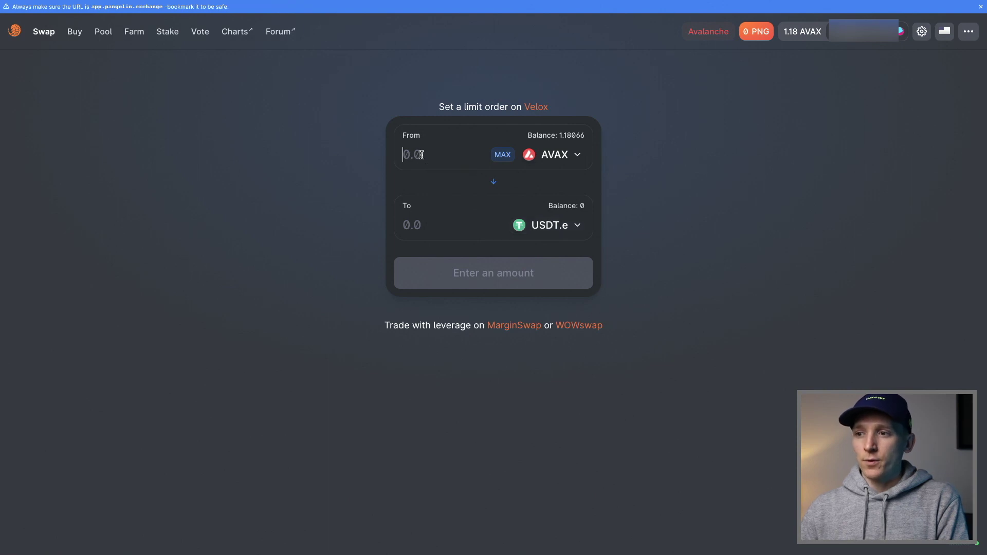
Swap 0.4 AVAX for USDT.e, confirm the transaction in MetaMask, and dismiss the submission notice
{"action": "left_click", "coordinate": [421, 154]}
{"action": "type", "text": "0.4"}
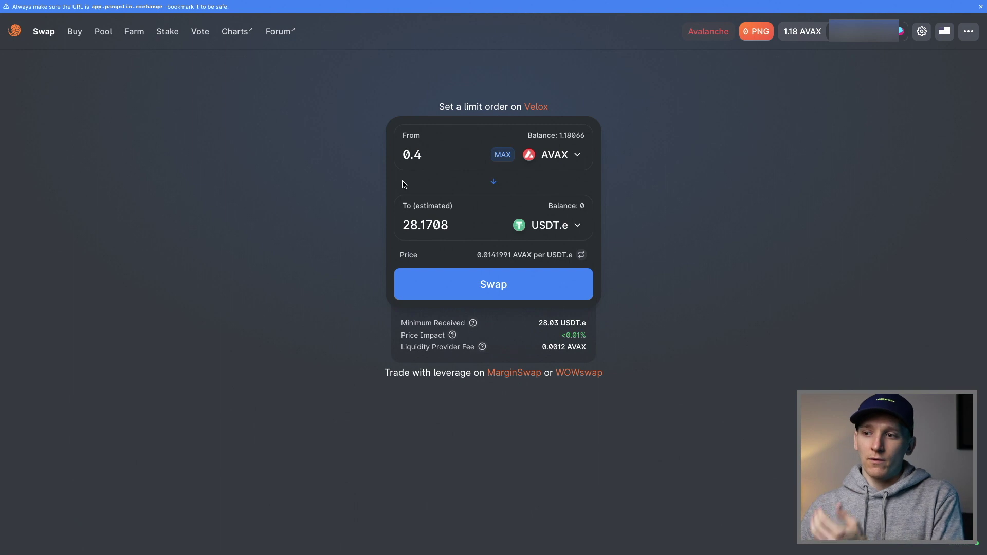
{"action": "left_click", "coordinate": [512, 288]}
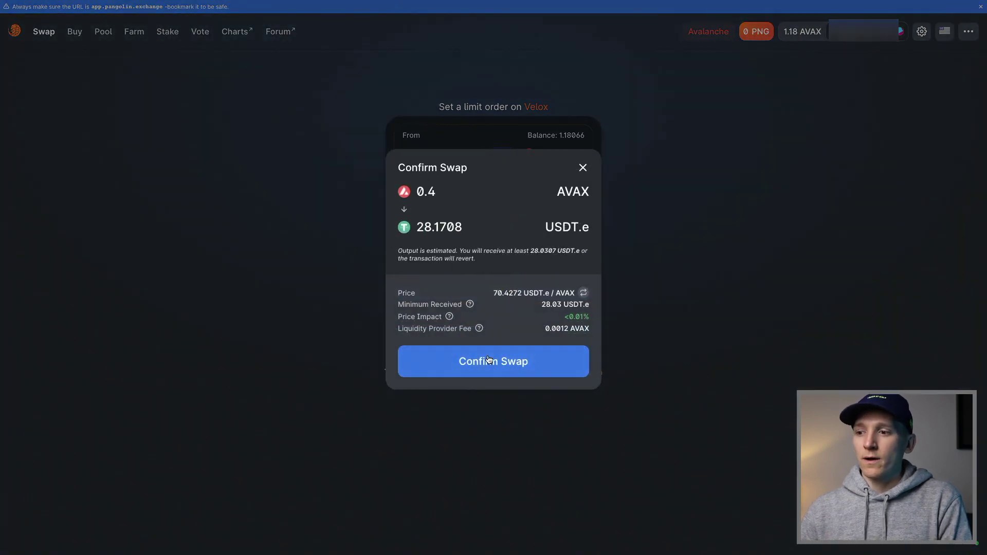
{"action": "left_click", "coordinate": [567, 242]}
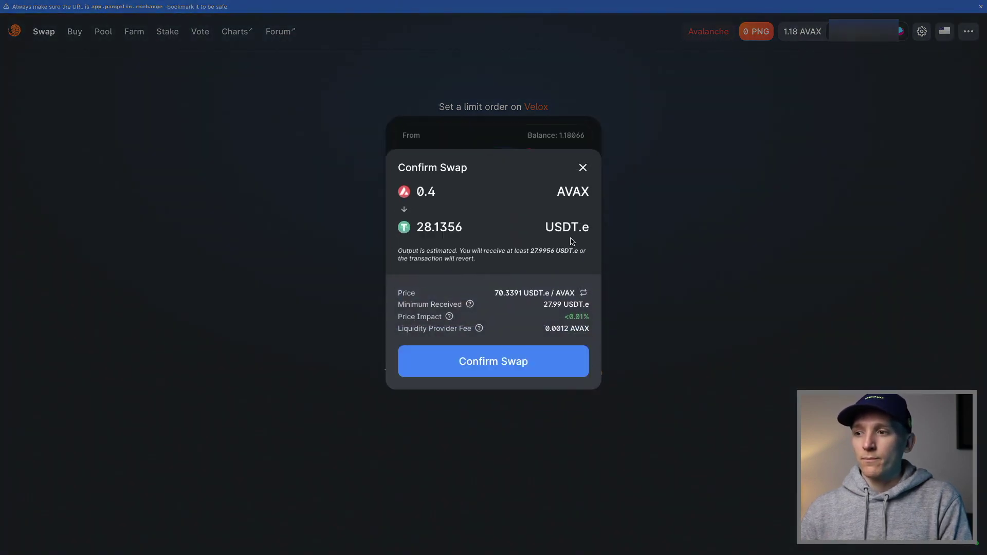
{"action": "left_click", "coordinate": [473, 368]}
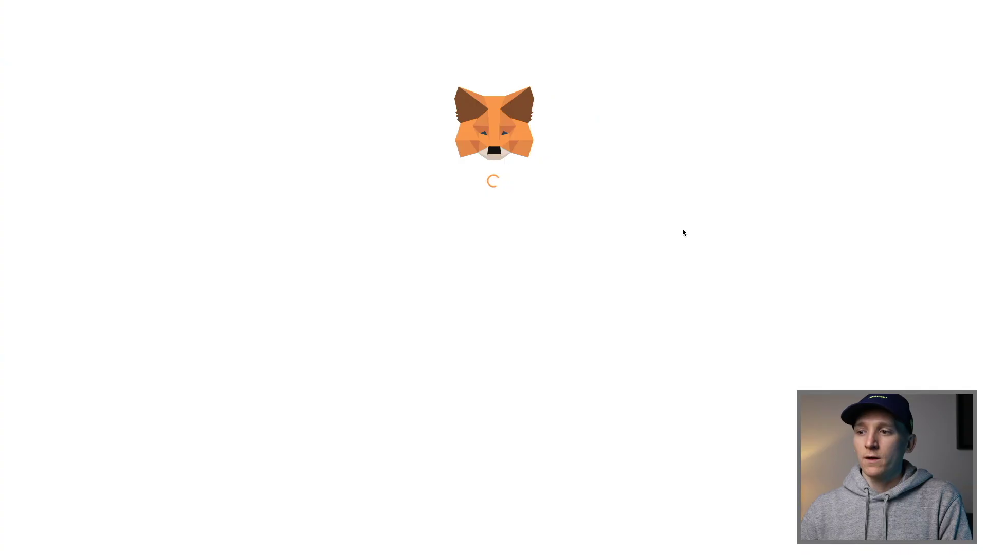
{"action": "left_click", "coordinate": [551, 427]}
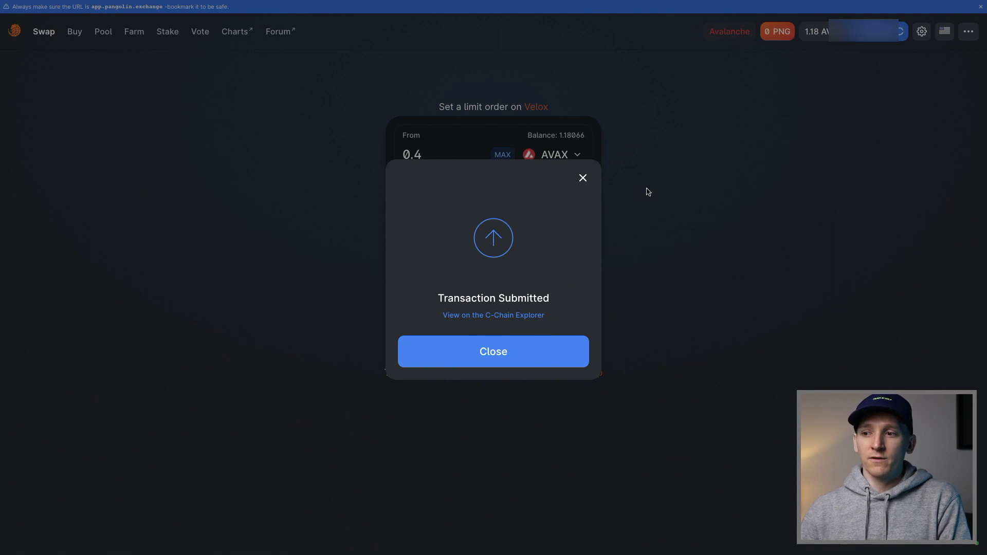
{"action": "left_click", "coordinate": [583, 178]}
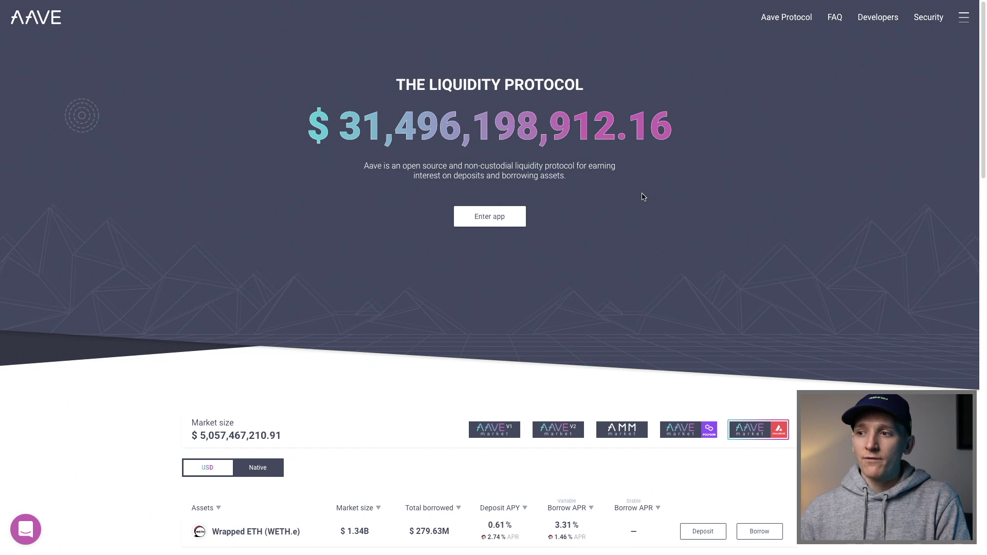
Switch to the Aave site, enter its app, and examine the USDT.e reward rate among the assets available to deposit
{"action": "scroll", "coordinate": [748, 180], "scroll_direction": "down", "scroll_amount": 4}
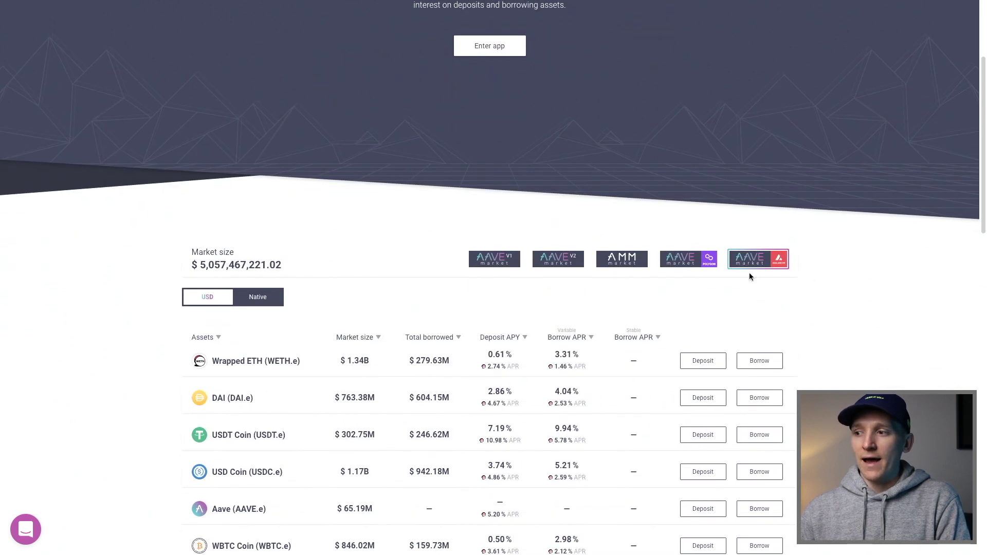
{"action": "scroll", "coordinate": [764, 272], "scroll_direction": "up", "scroll_amount": 4}
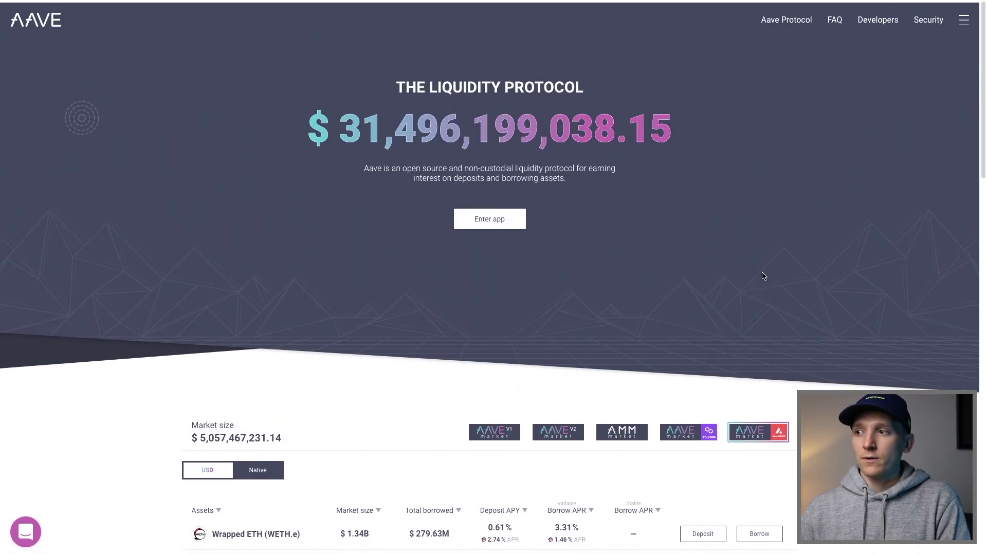
{"action": "left_click", "coordinate": [497, 219]}
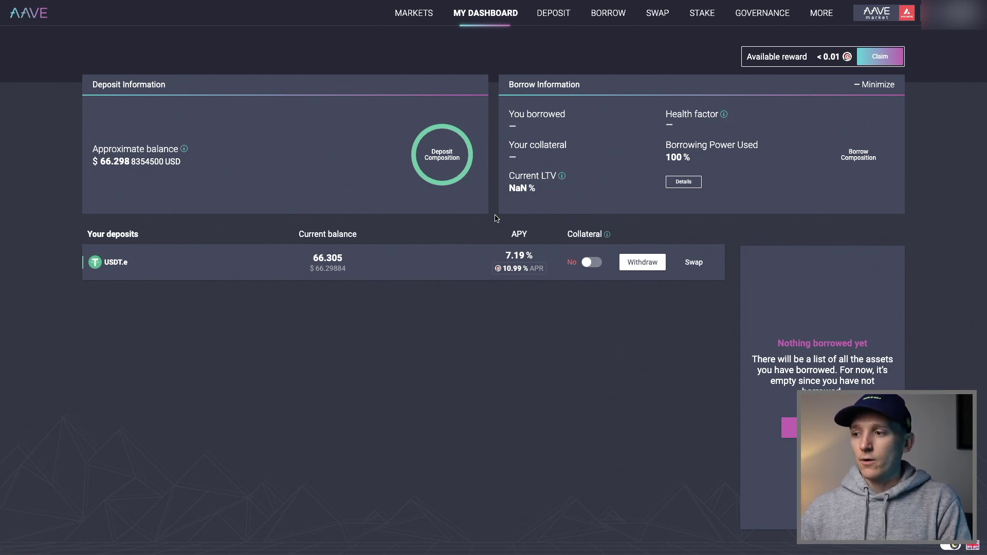
{"action": "left_click", "coordinate": [556, 14]}
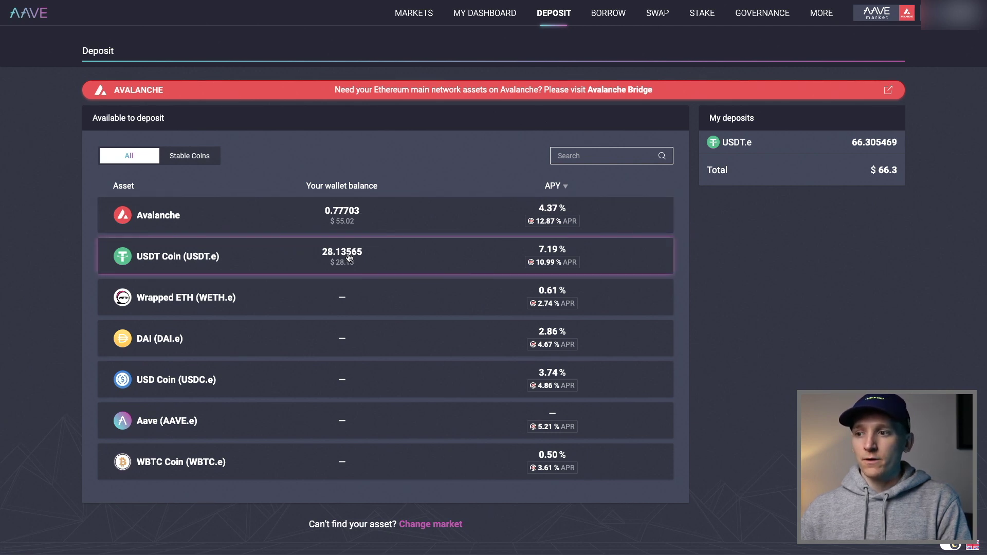
{"action": "mouse_move", "coordinate": [547, 263]}
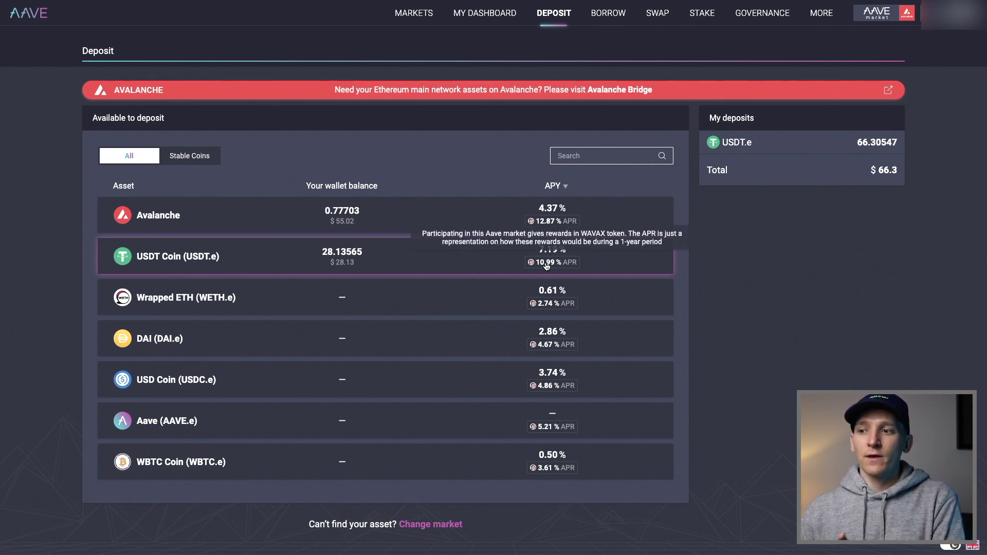
Deposit the maximum 28.135652 USDT.e into Aave and confirm the transaction in MetaMask
{"action": "left_click", "coordinate": [348, 259]}
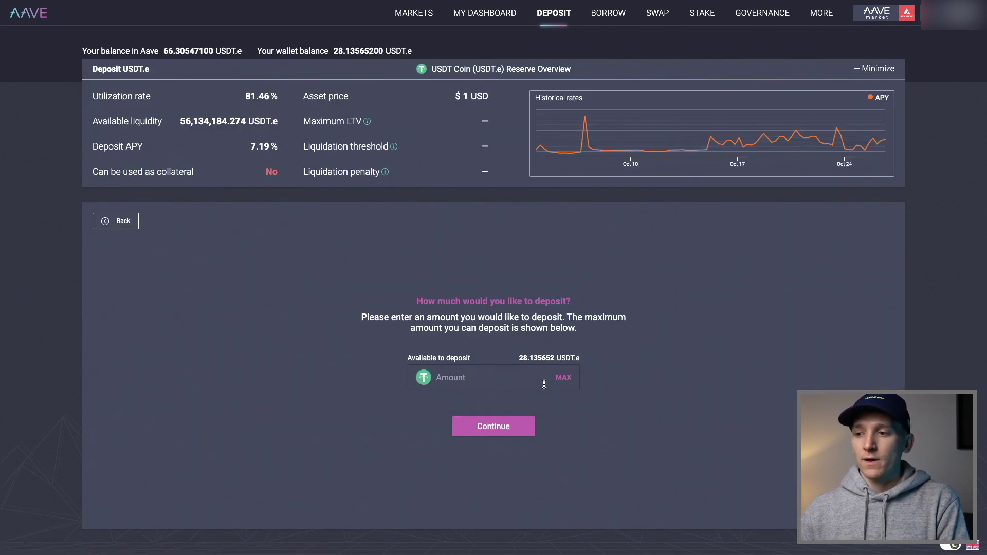
{"action": "left_click", "coordinate": [565, 378]}
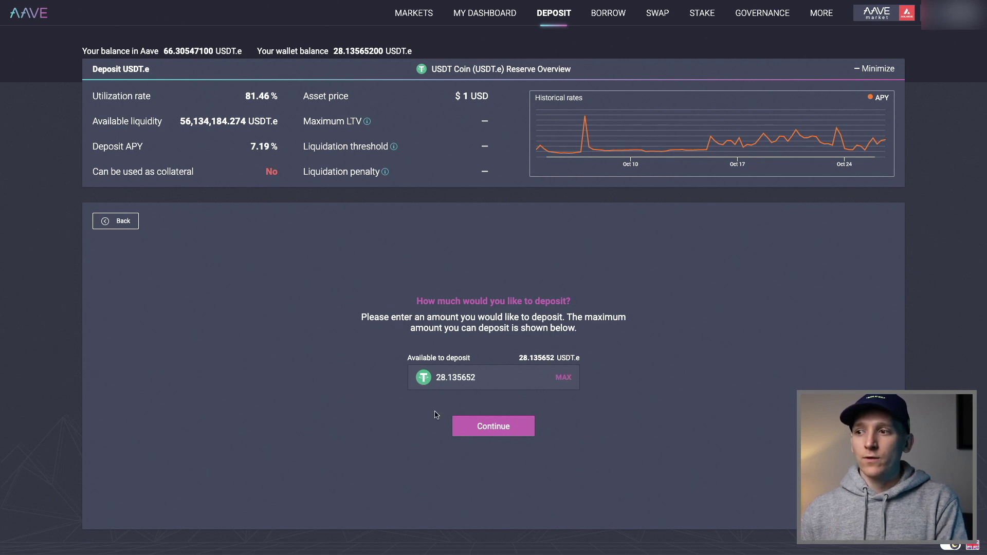
{"action": "left_click", "coordinate": [496, 426]}
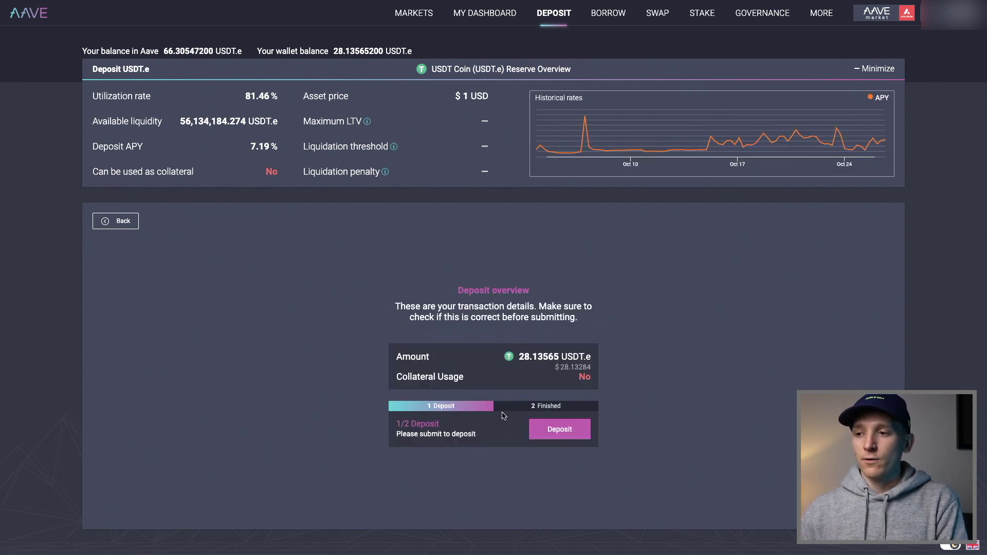
{"action": "left_click", "coordinate": [561, 431]}
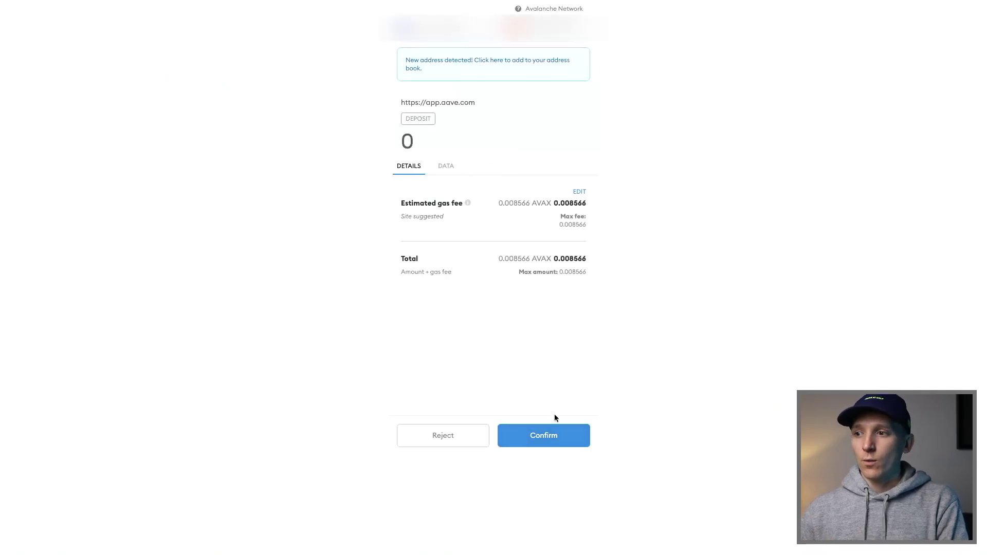
{"action": "left_click", "coordinate": [554, 436]}
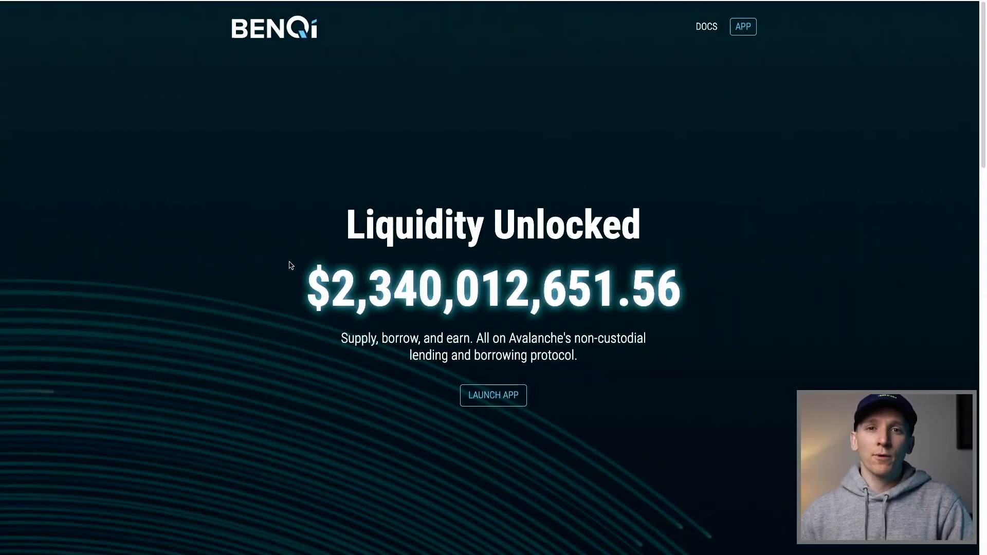
Launch the BENQI app, view the token choices for supplying, and request the maximum supply amount of AVAX
{"action": "left_click", "coordinate": [515, 401]}
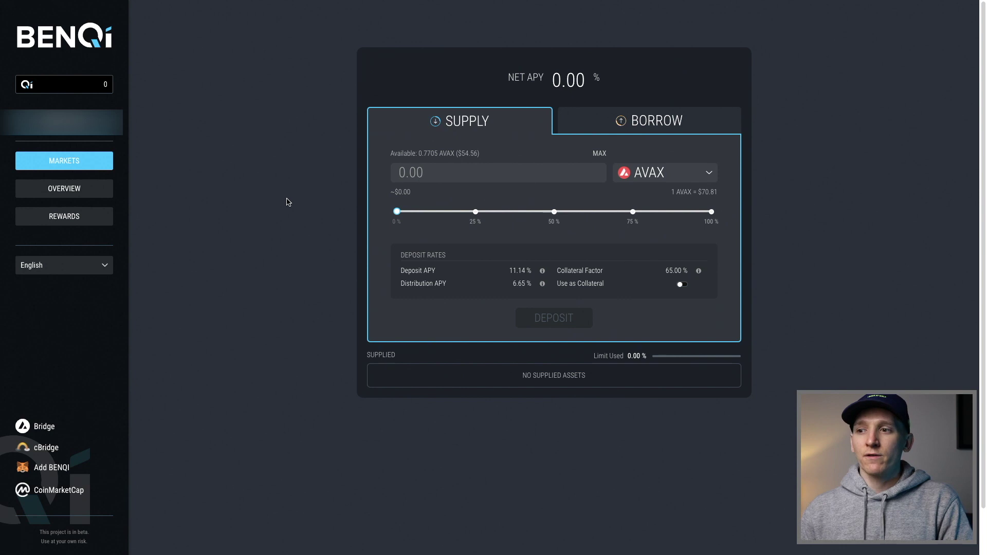
{"action": "left_click", "coordinate": [677, 171]}
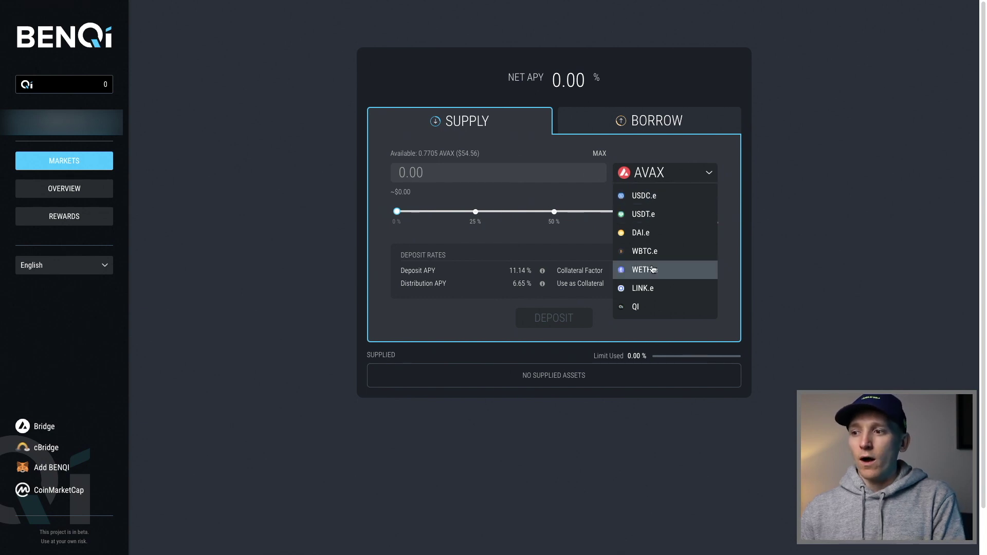
{"action": "left_click", "coordinate": [430, 173]}
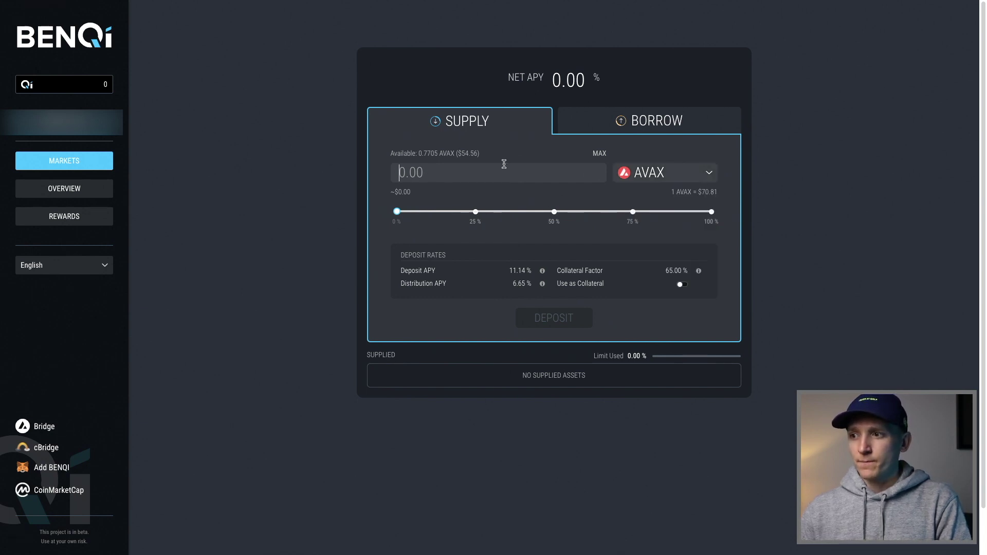
{"action": "left_click", "coordinate": [599, 154]}
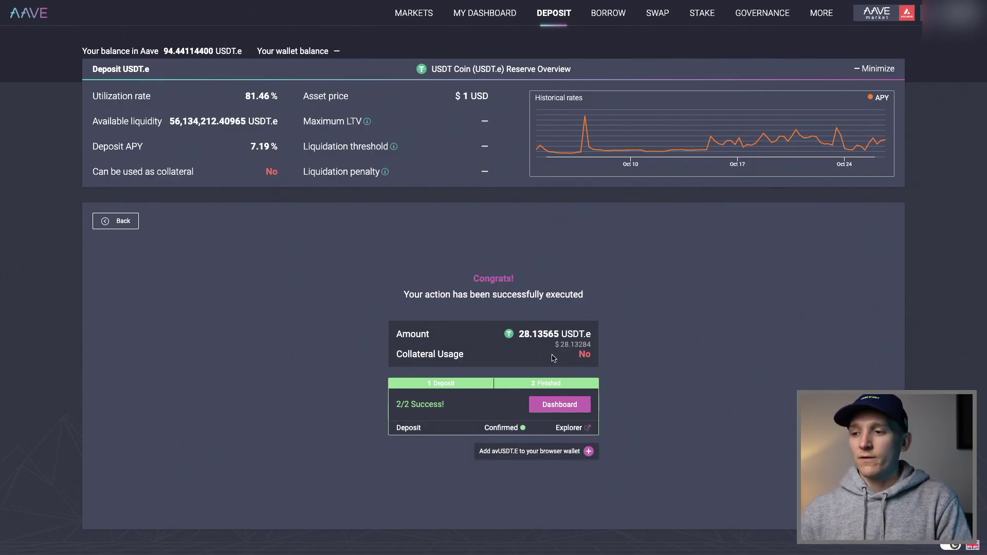
Return to Aave and view the deposited USDT.e on the dashboard
{"action": "left_click", "coordinate": [564, 408]}
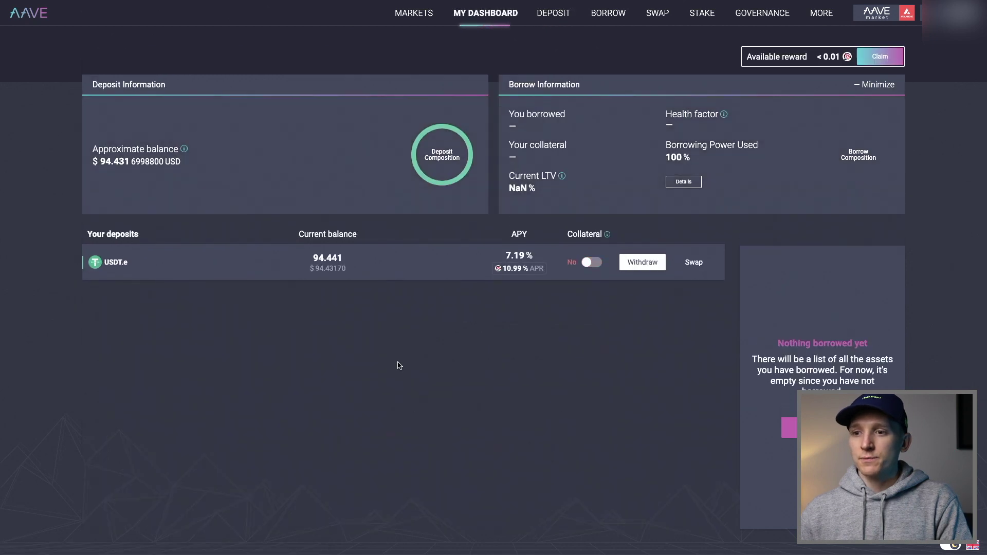